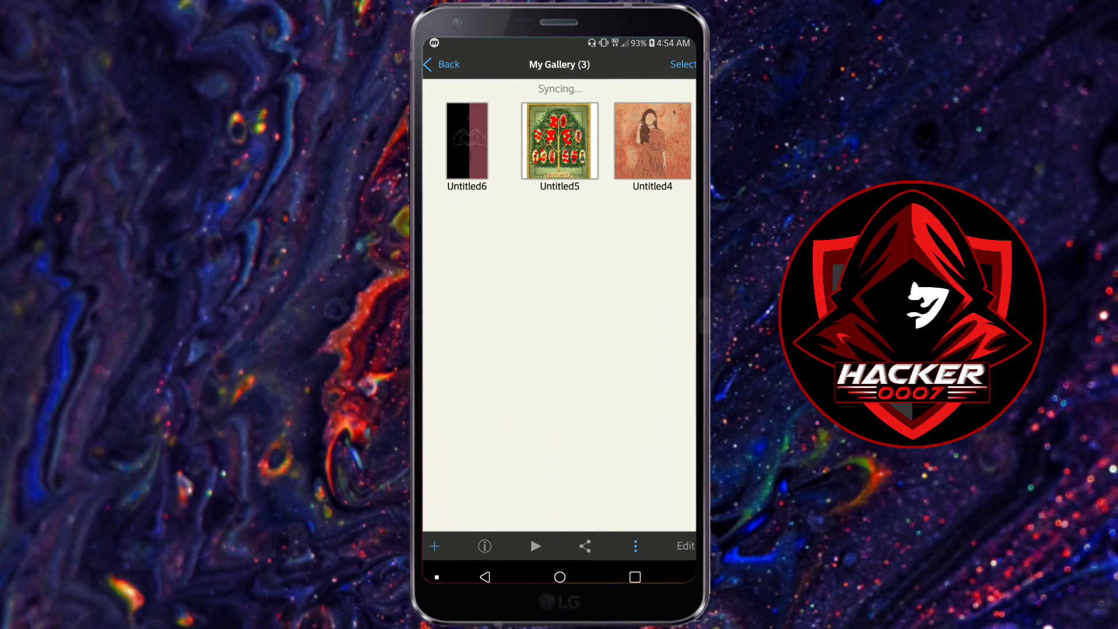
Step: Create a new blank canvas at the FHD 1773 x 3329 size
click(435, 546)
click(681, 217)
click(612, 157)
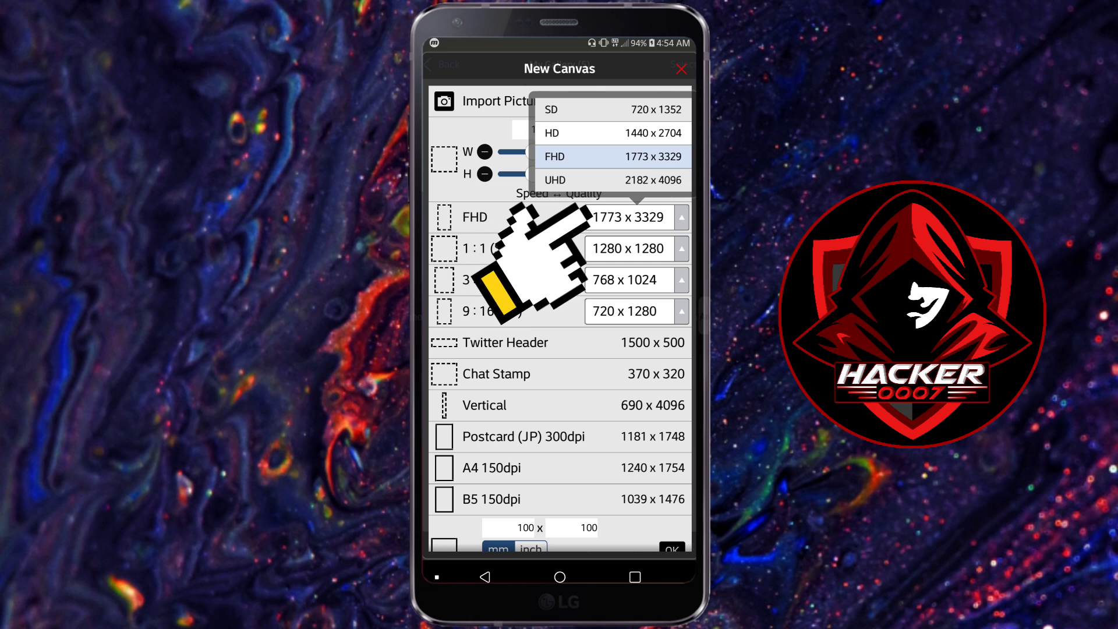
click(476, 217)
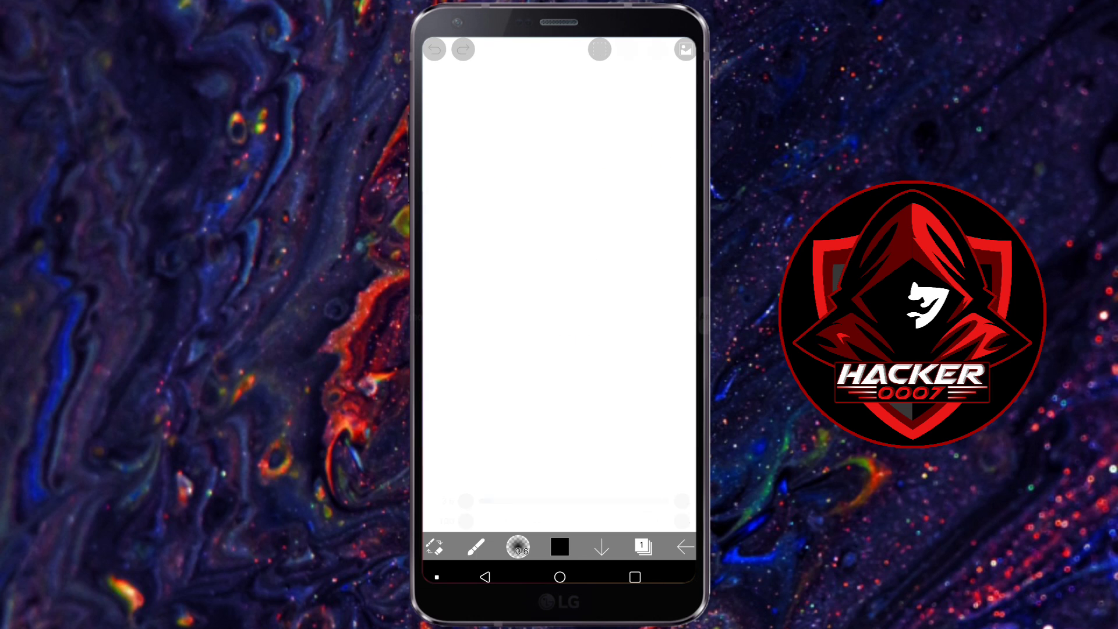
scroll(560, 305, up, 2)
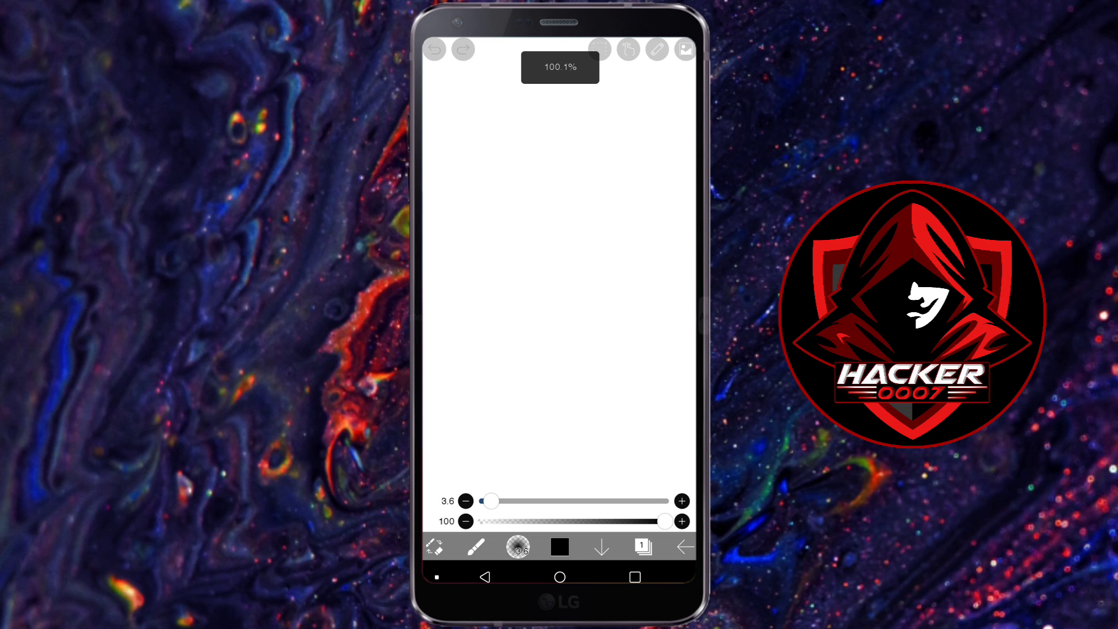
scroll(560, 306, down, 2)
scroll(557, 310, up, 2)
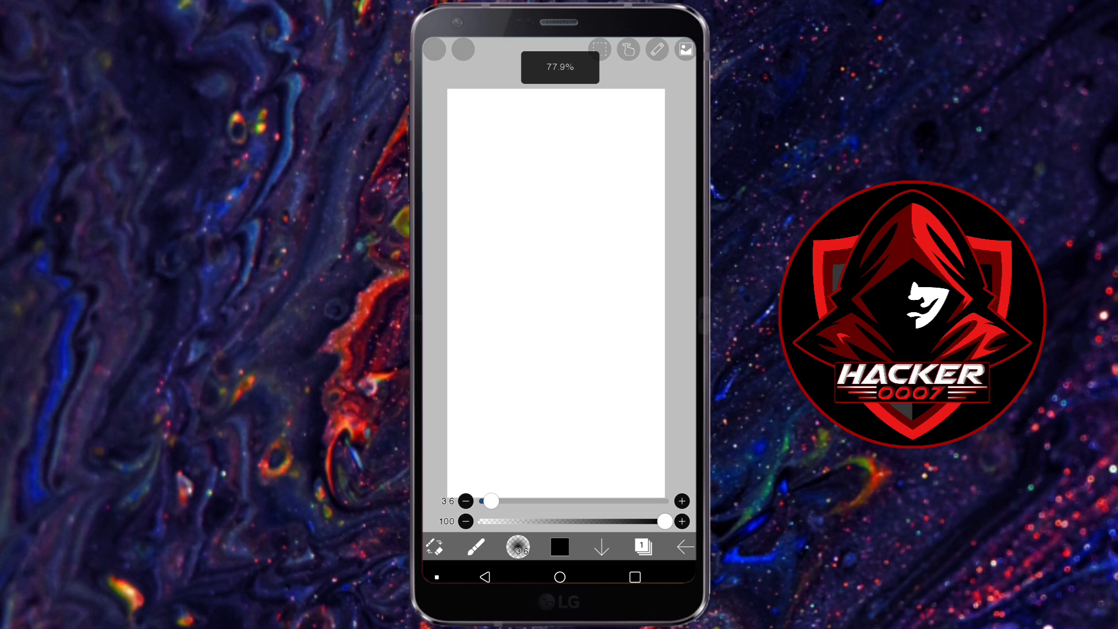
Step: Check the layer list and switch to the Bucket fill tool
click(643, 547)
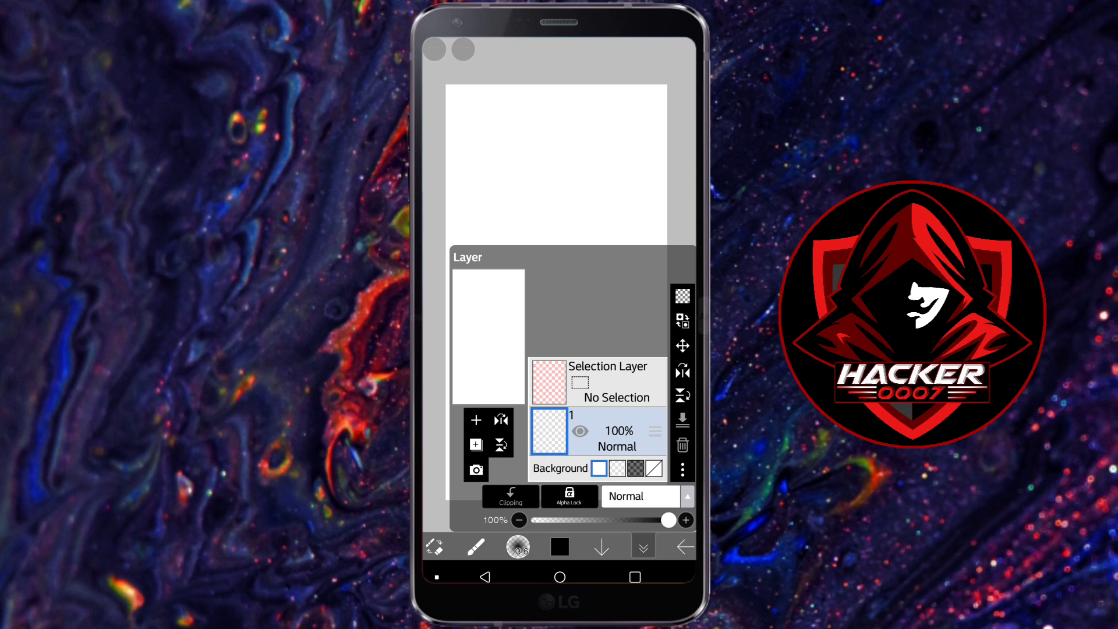
click(644, 547)
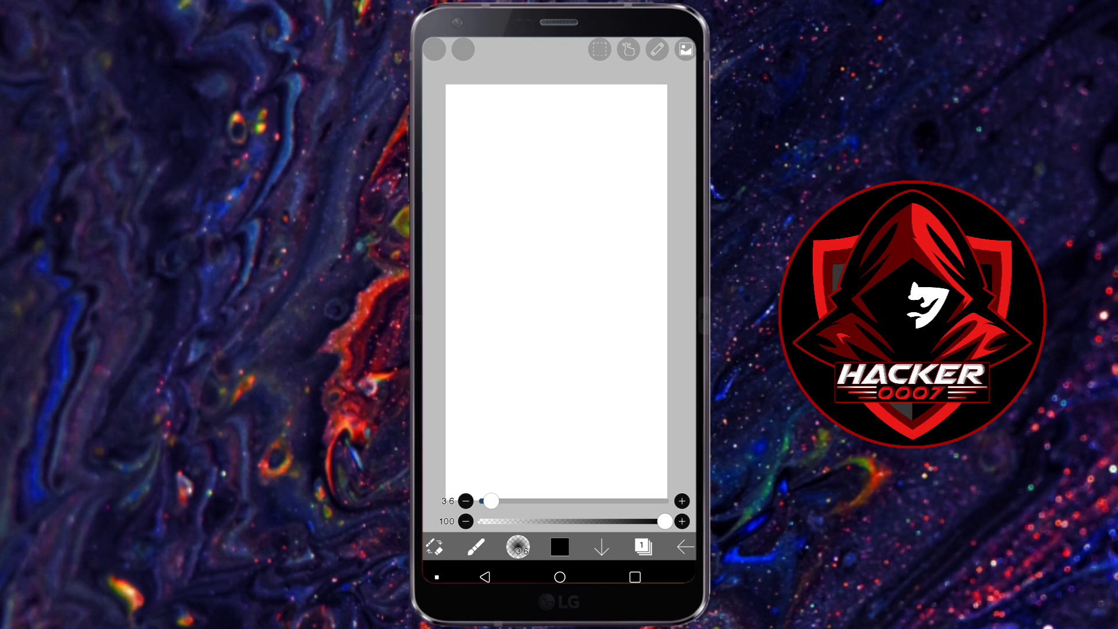
click(477, 548)
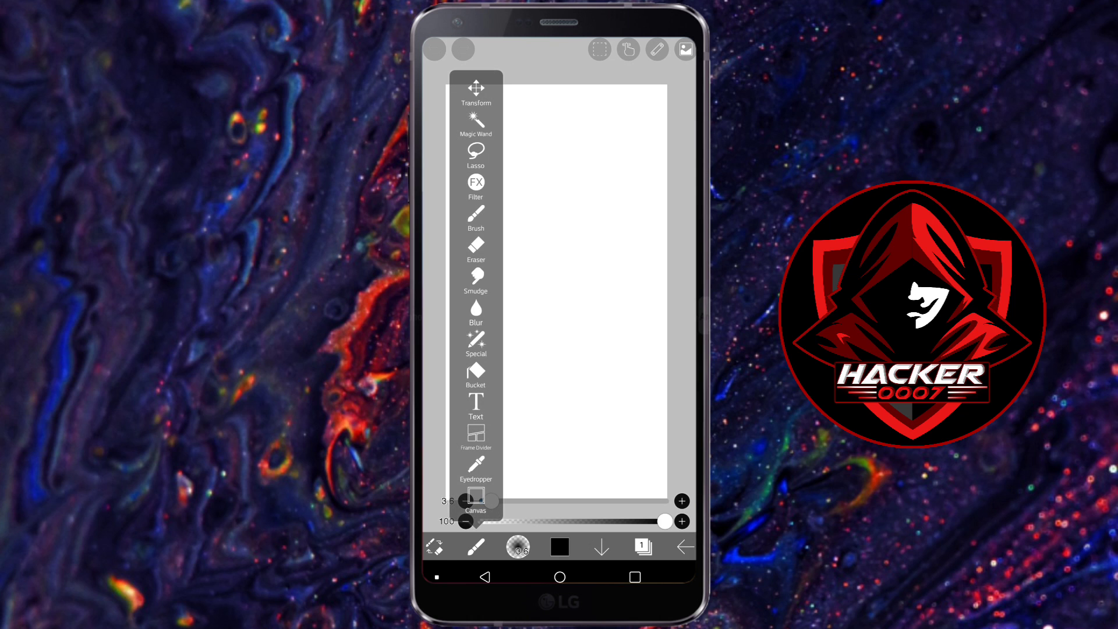
click(477, 376)
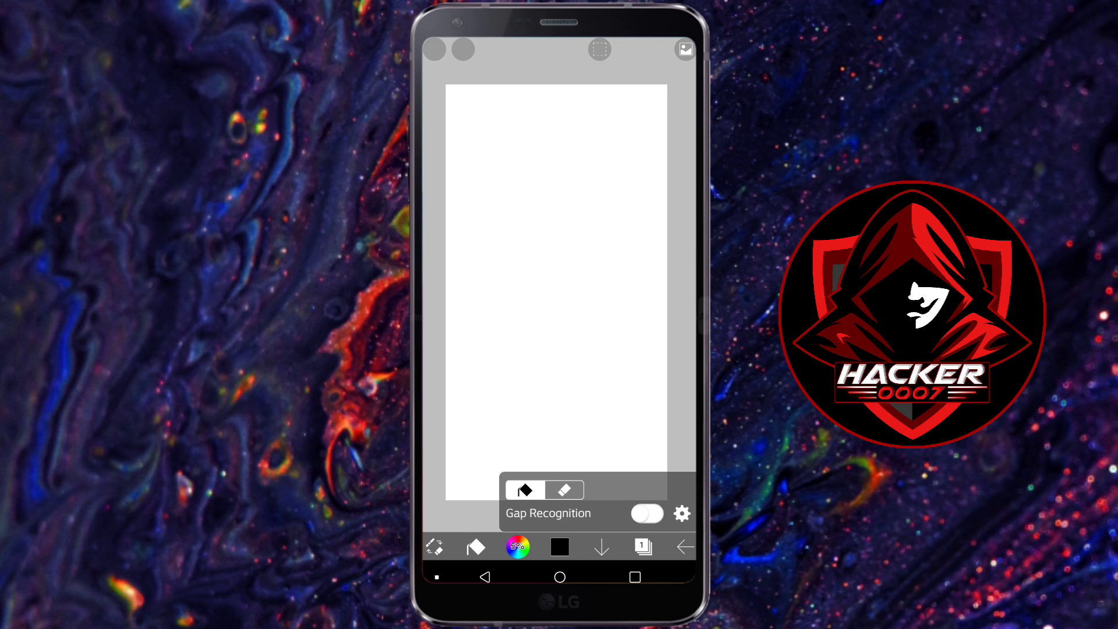
Step: Flood-fill the first layer solid black, keeping black as the colour
click(560, 547)
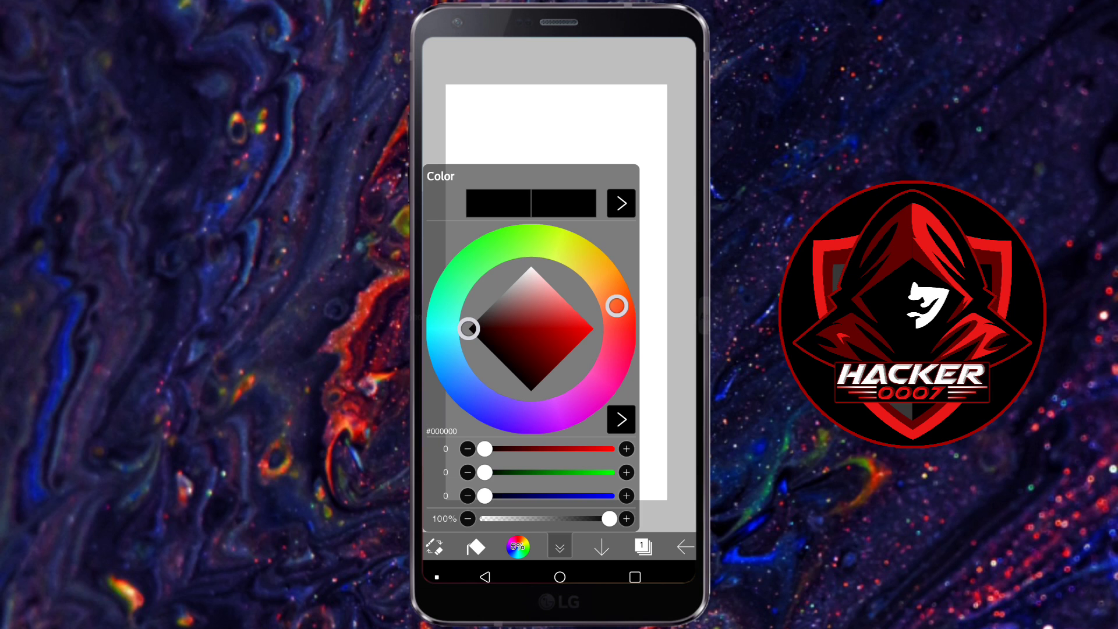
click(559, 547)
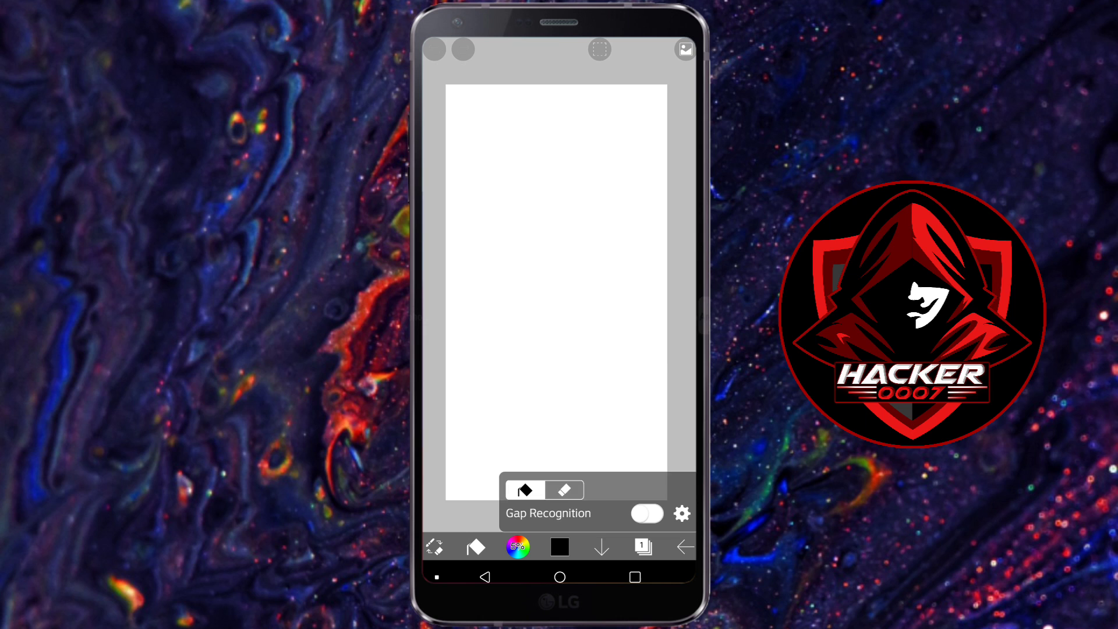
click(557, 289)
click(643, 547)
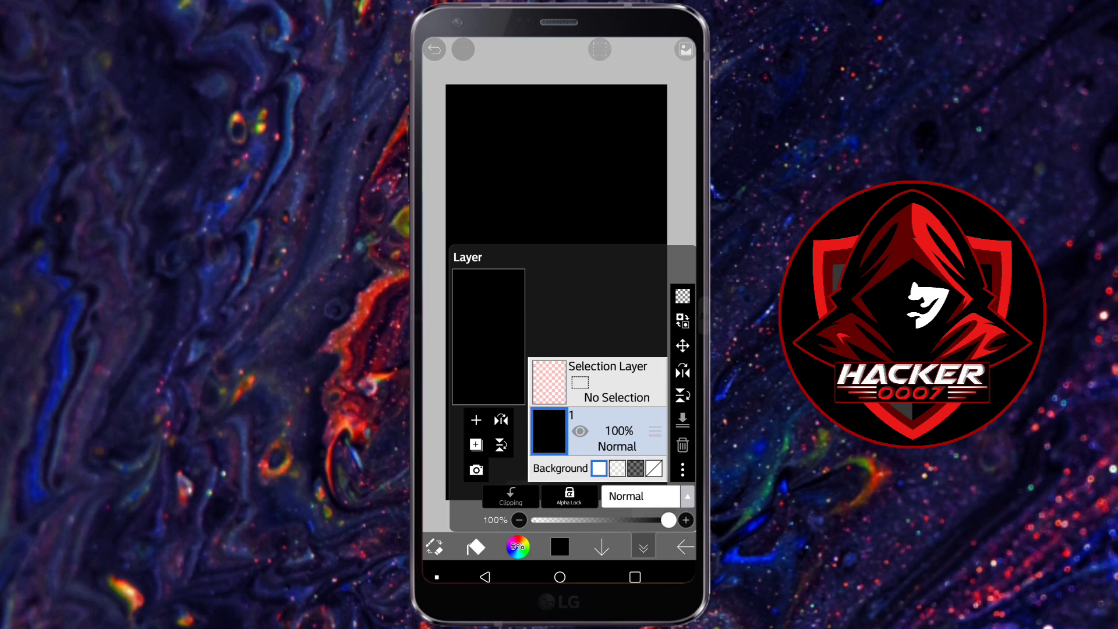
Step: Add a second layer and choose light blue #5B86FF as the paint colour
click(476, 421)
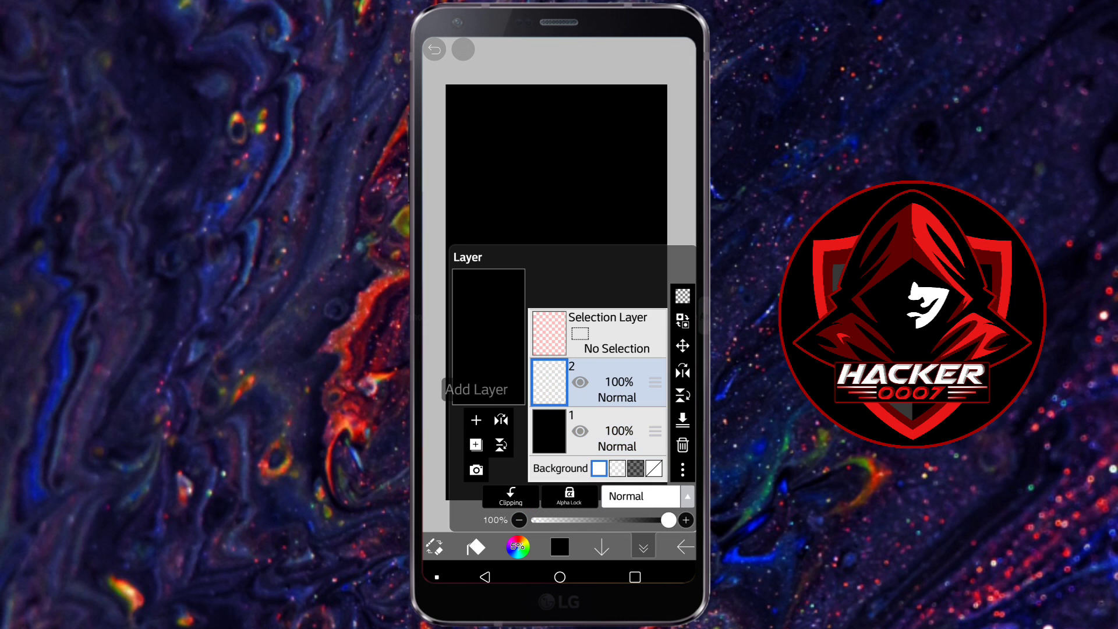
click(643, 546)
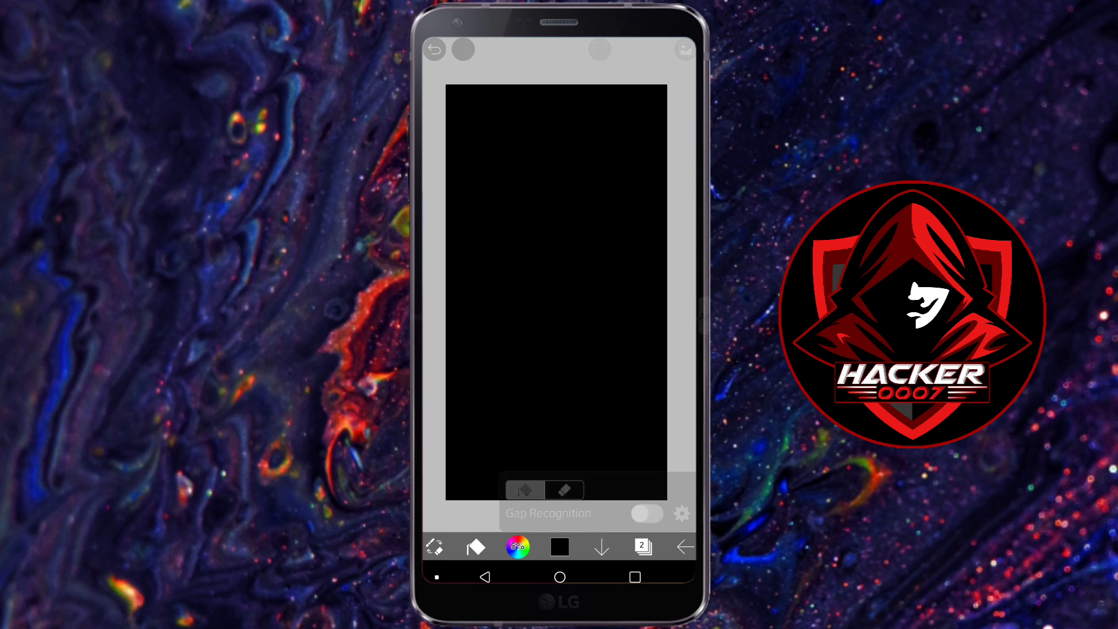
click(559, 547)
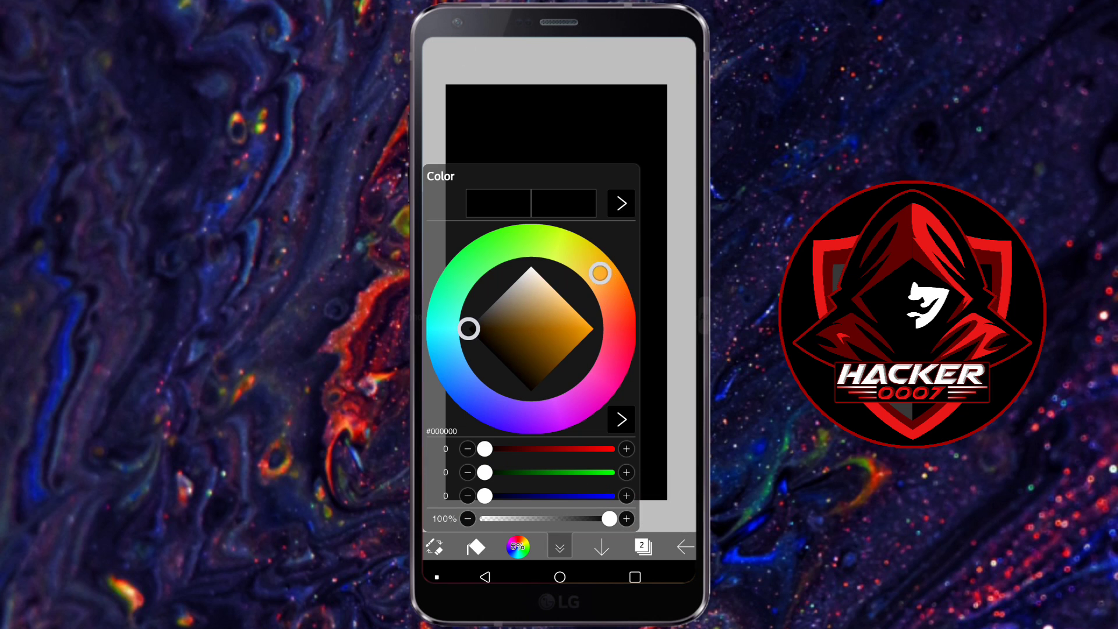
drag(618, 305, 467, 390)
drag(468, 329, 570, 305)
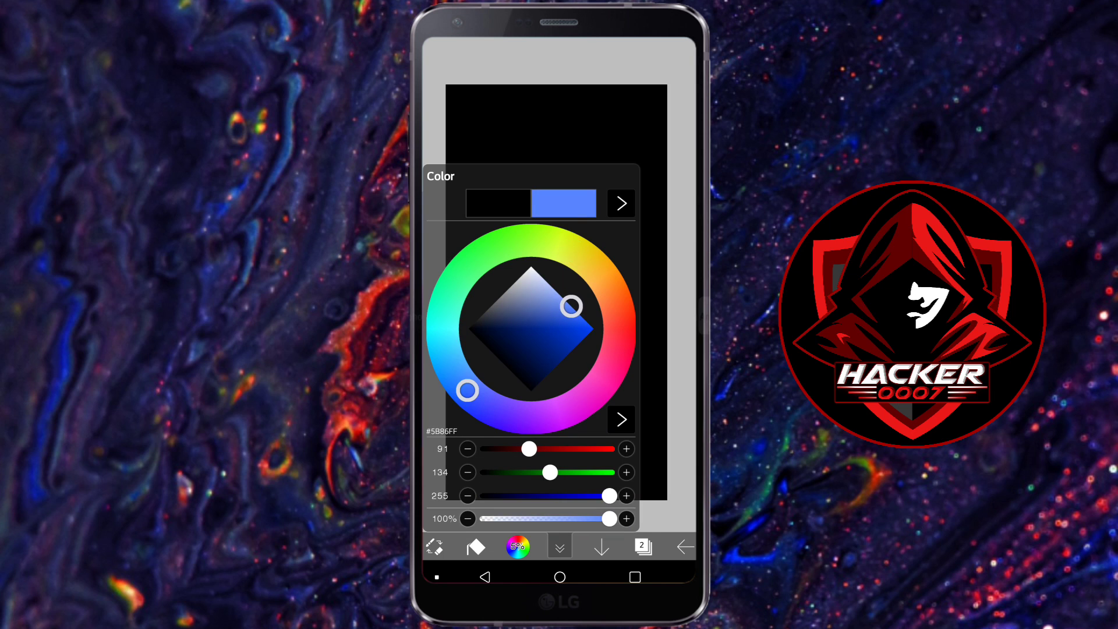
click(559, 547)
Step: Bucket-fill layer 2 with the light blue and check the layer list
click(556, 288)
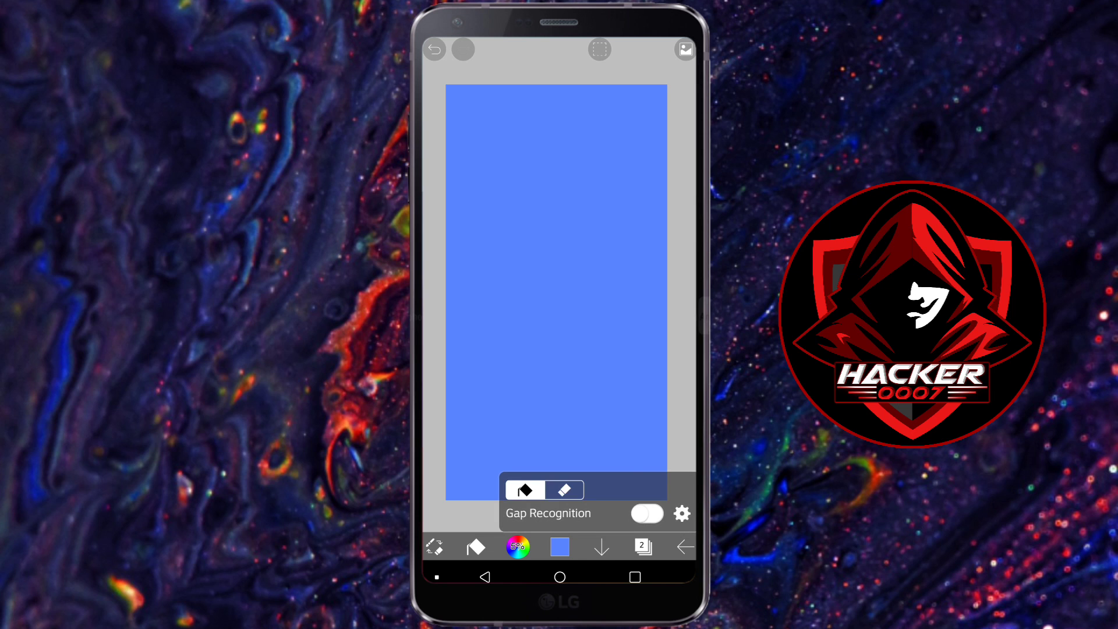
click(643, 547)
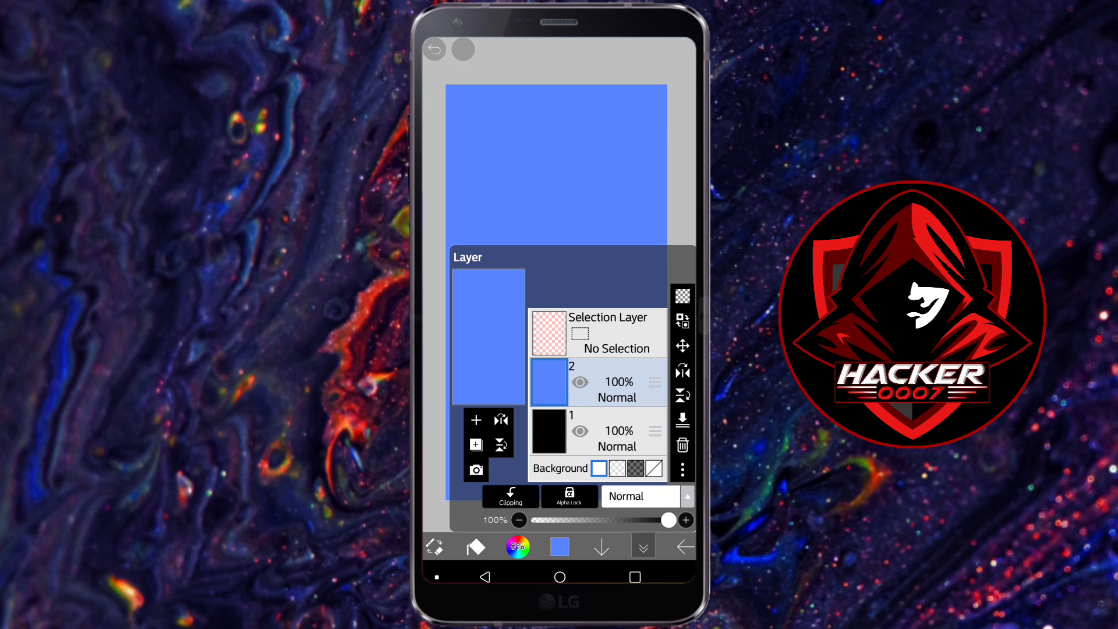
click(643, 547)
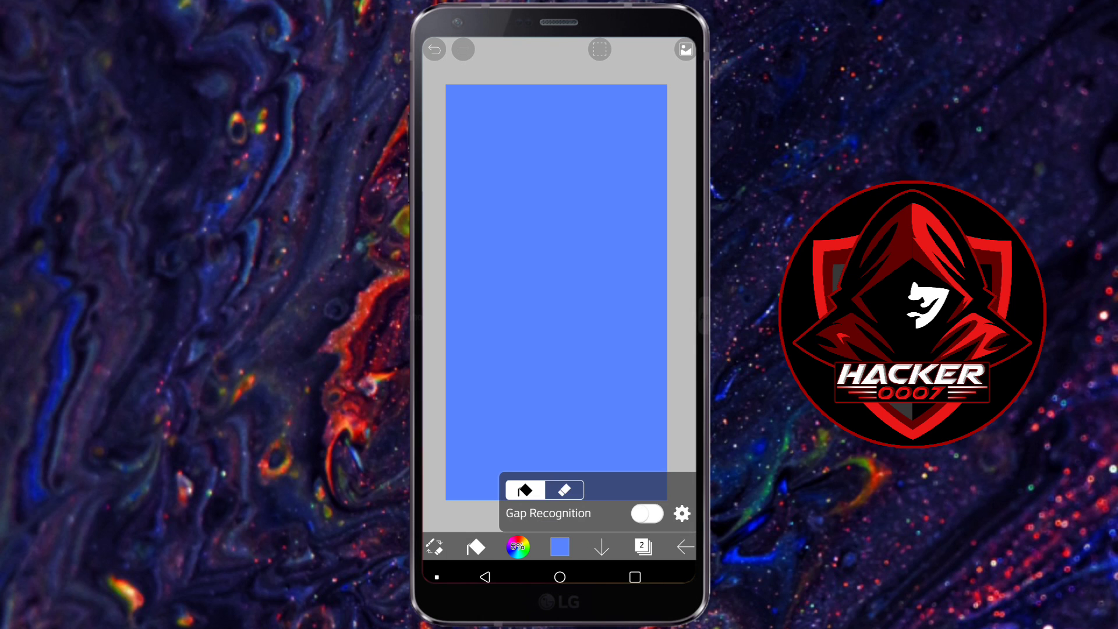
scroll(559, 293, down, 2)
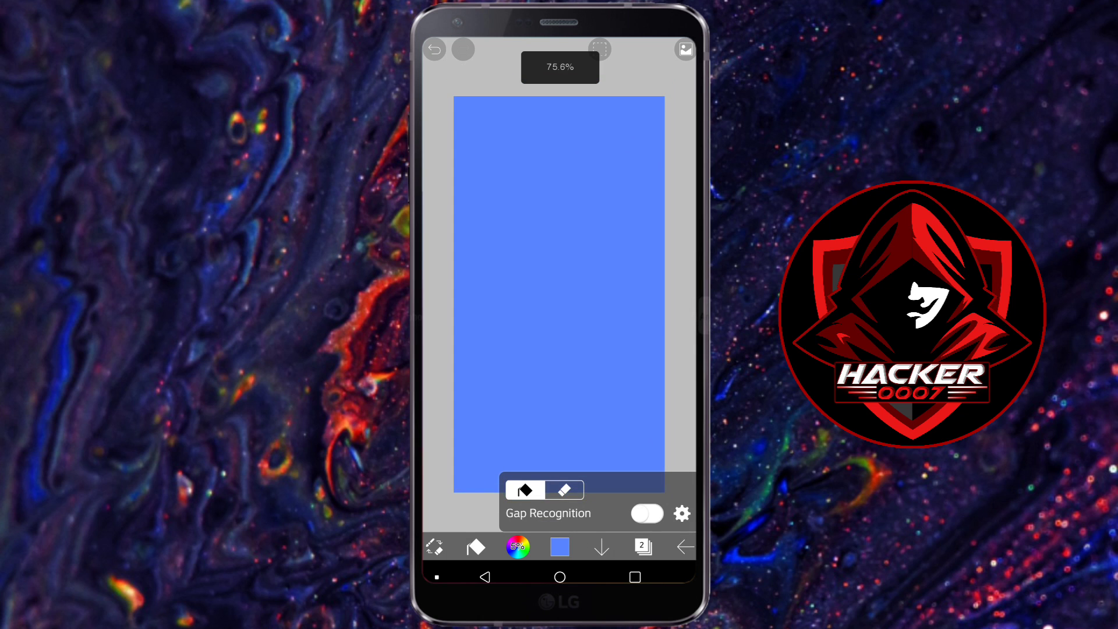
Step: Slide the blue layer right so the black shows on the left half
click(643, 547)
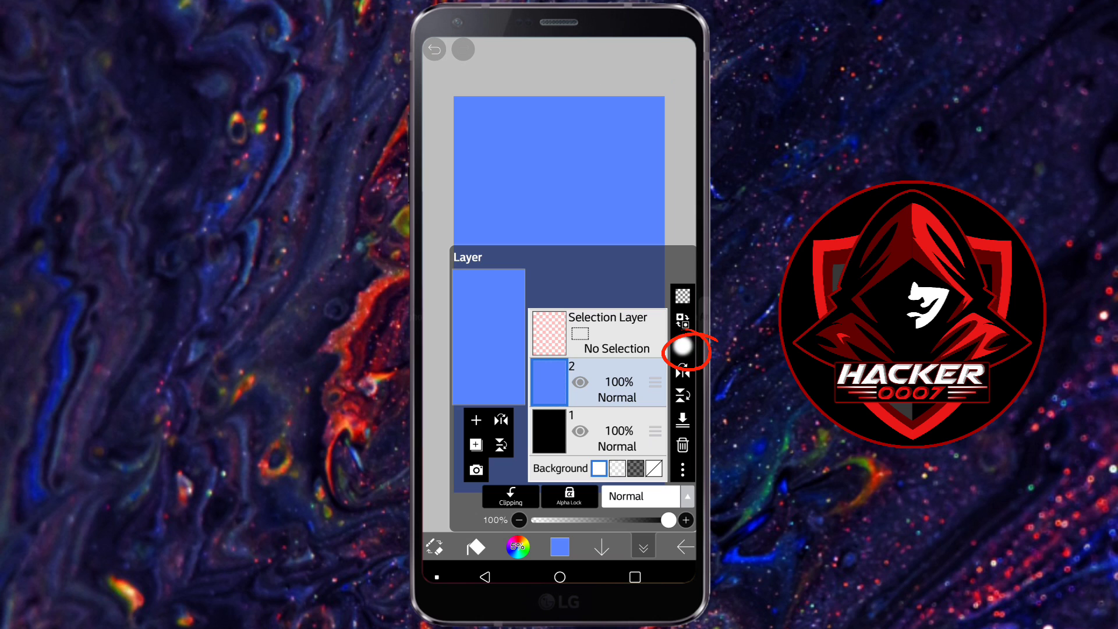
click(682, 346)
drag(445, 70, 531, 67)
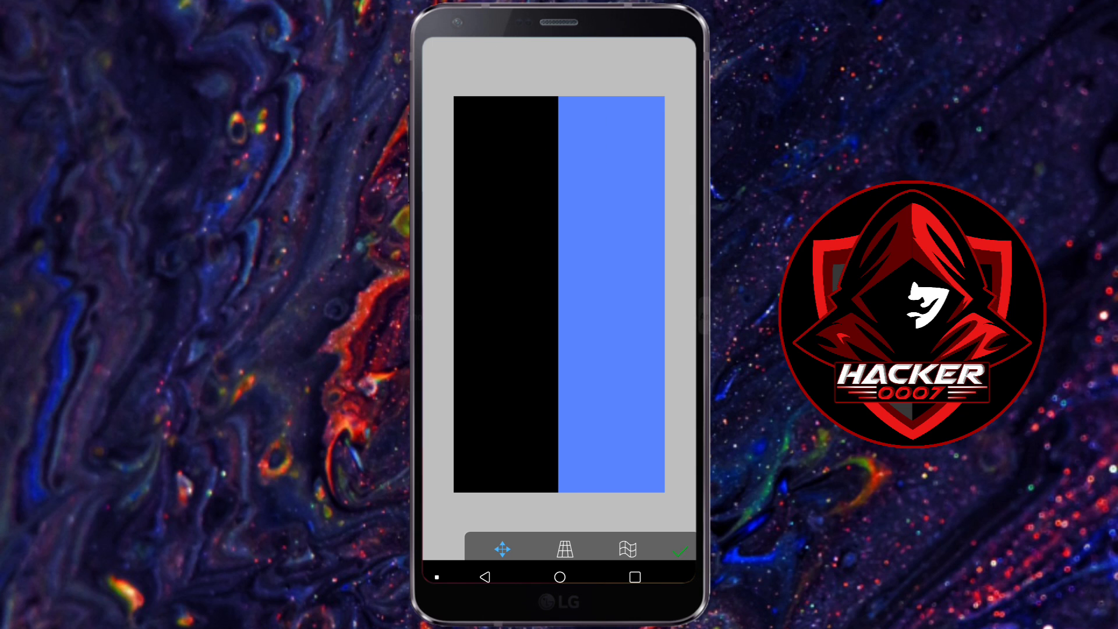
click(678, 551)
click(643, 546)
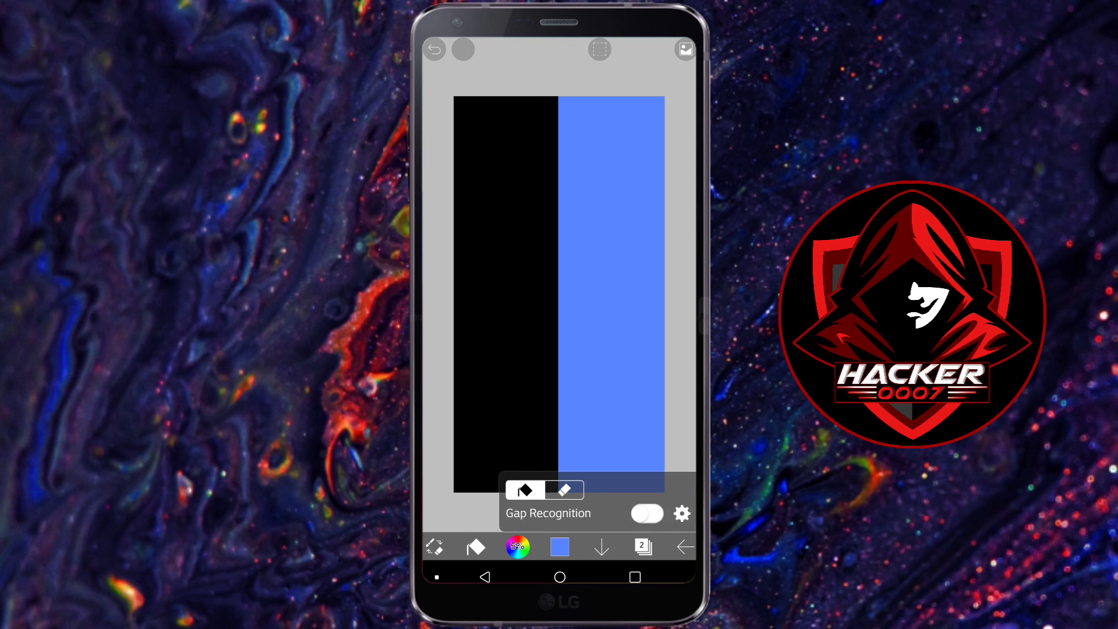
Step: Reselect blue layer 2 and add an empty layer 3 above it
click(643, 547)
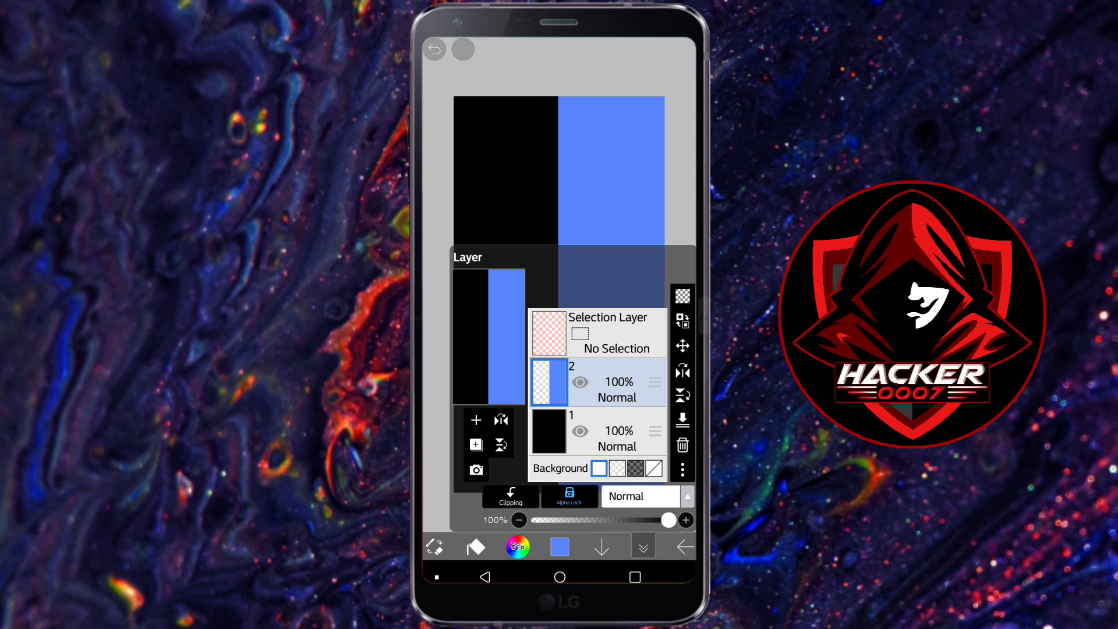
click(611, 431)
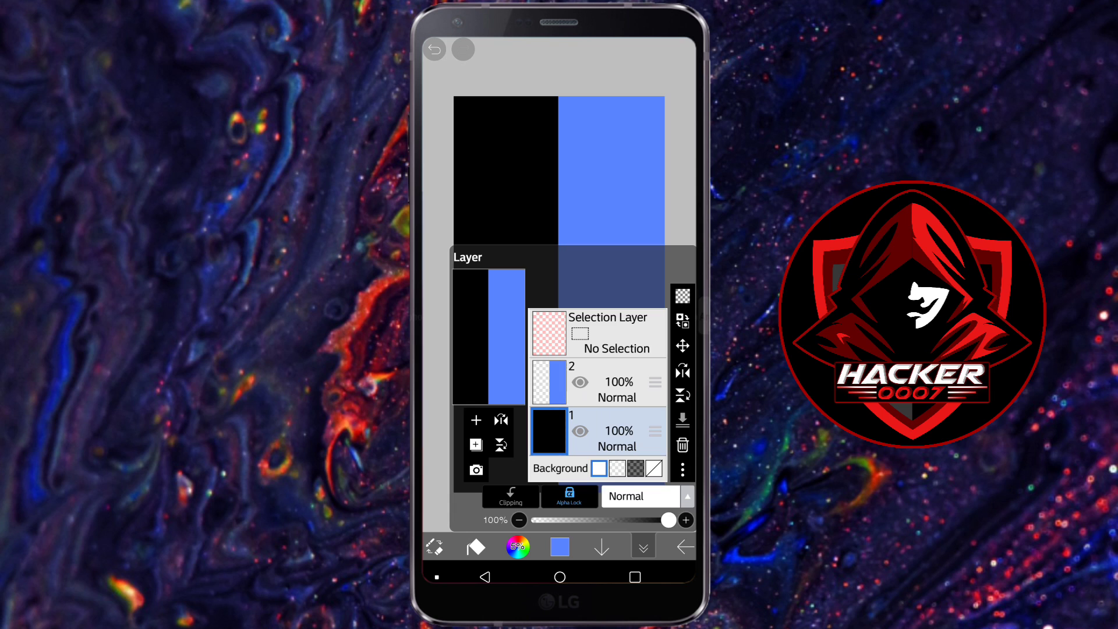
click(612, 382)
click(475, 421)
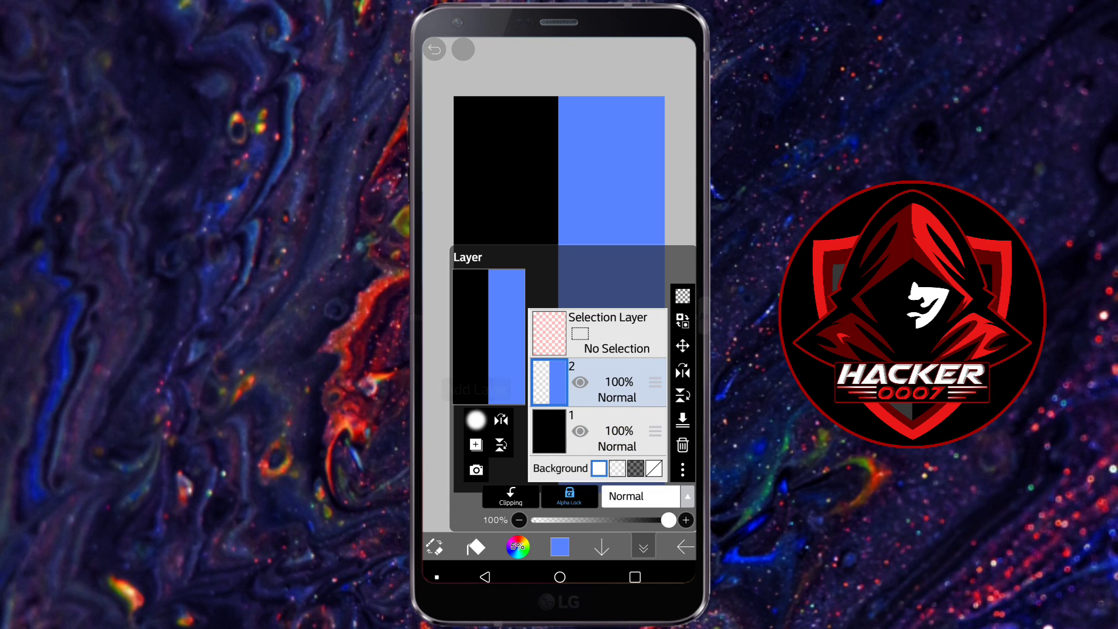
Step: Import the half-heart hand photo and scale it across the canvas middle
click(642, 547)
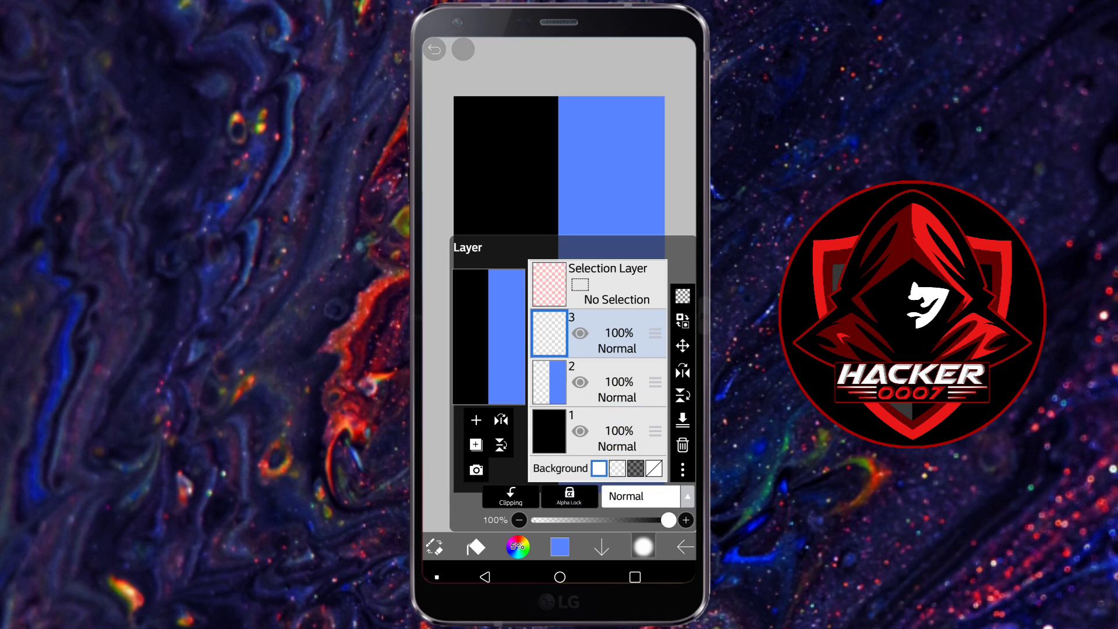
click(643, 547)
click(476, 469)
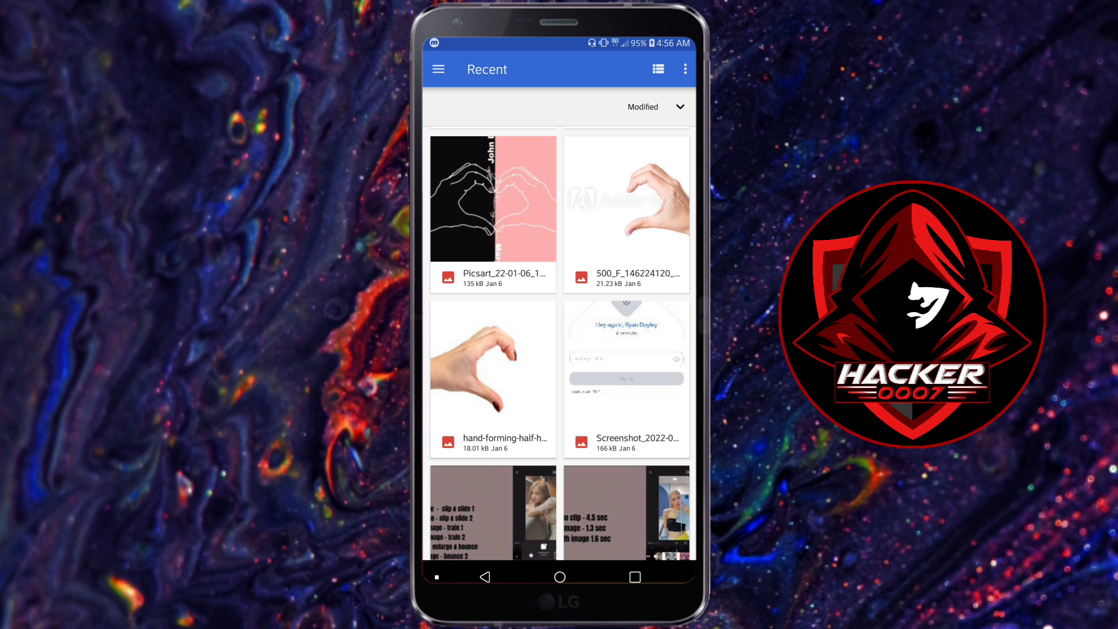
click(493, 376)
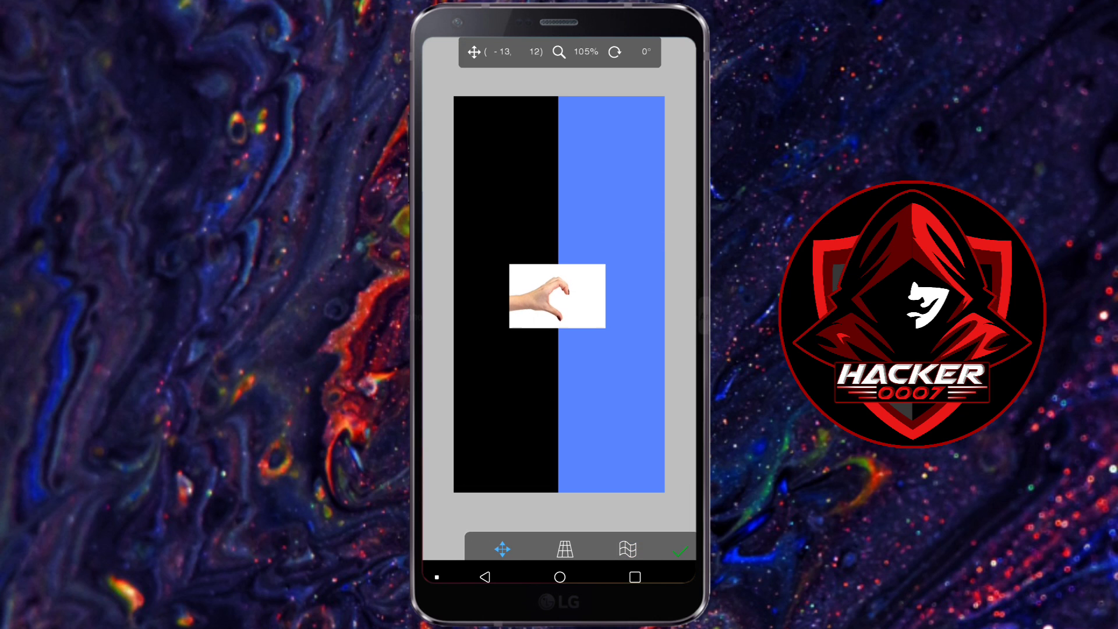
mouse_move(559, 295)
mouse_down()
mouse_move(542, 282)
mouse_move(507, 308)
mouse_up()
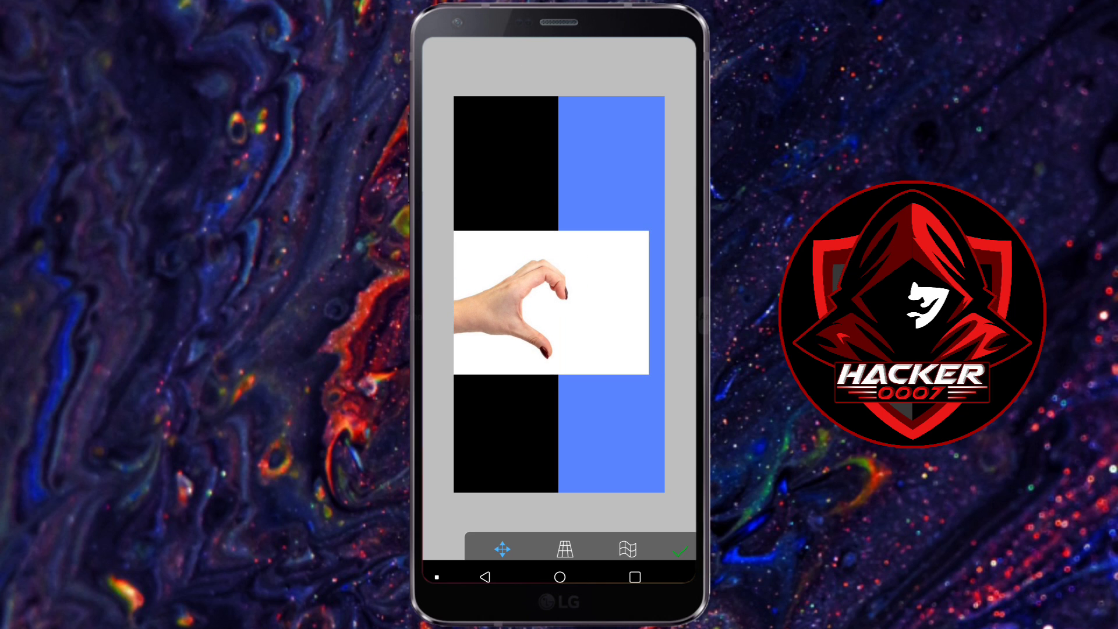
Step: Apply the photo placement, skip line extraction, set 57% opacity, and add layer 5
click(680, 550)
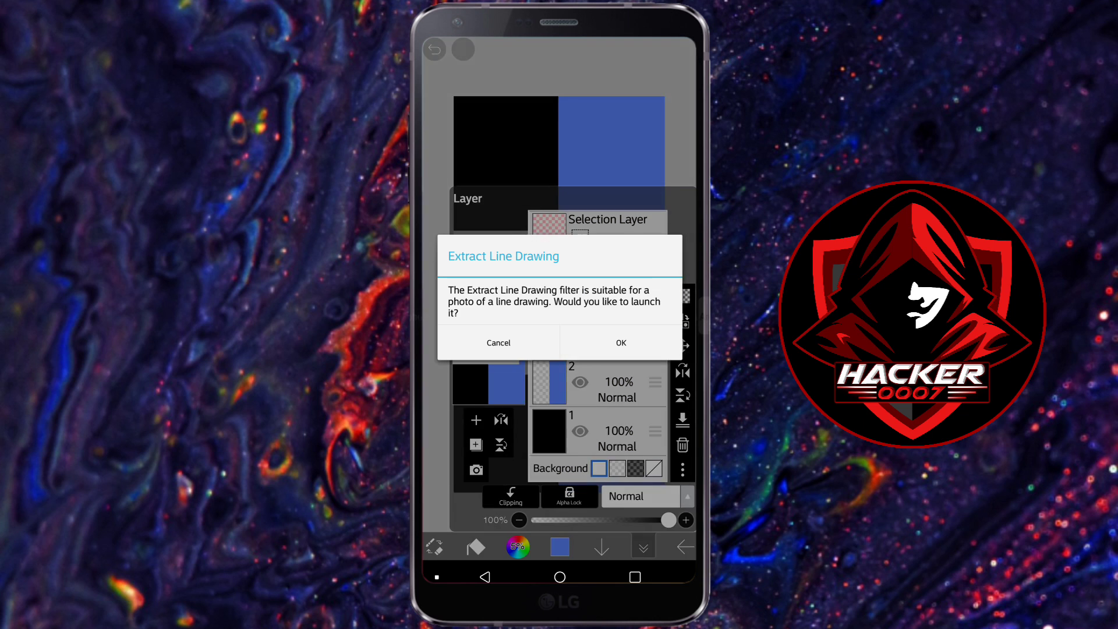
click(499, 342)
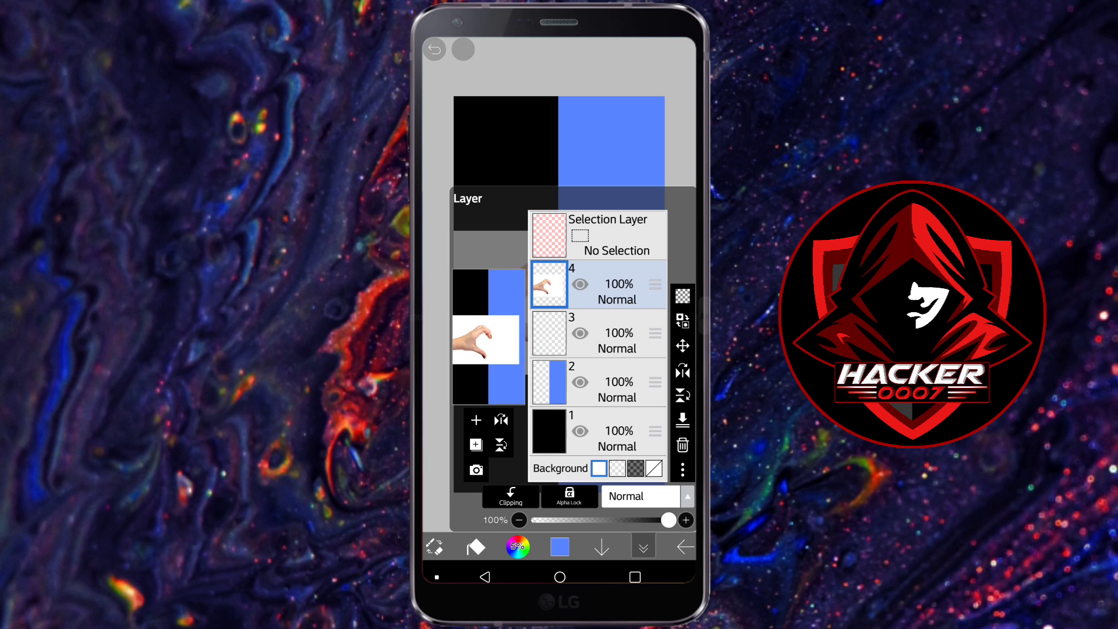
drag(668, 520, 610, 520)
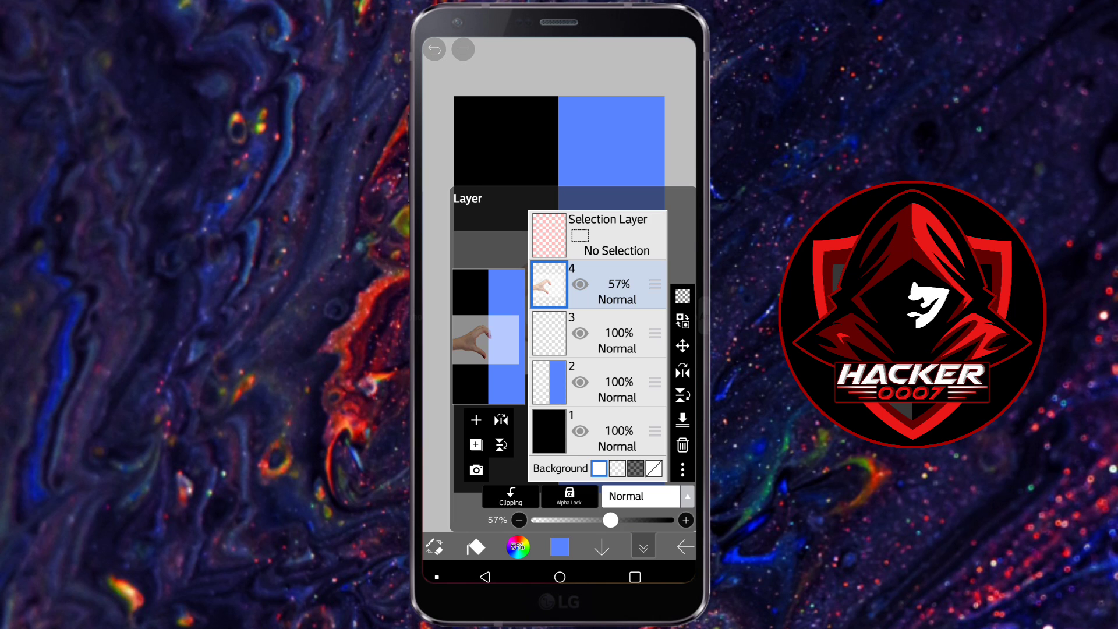
click(476, 420)
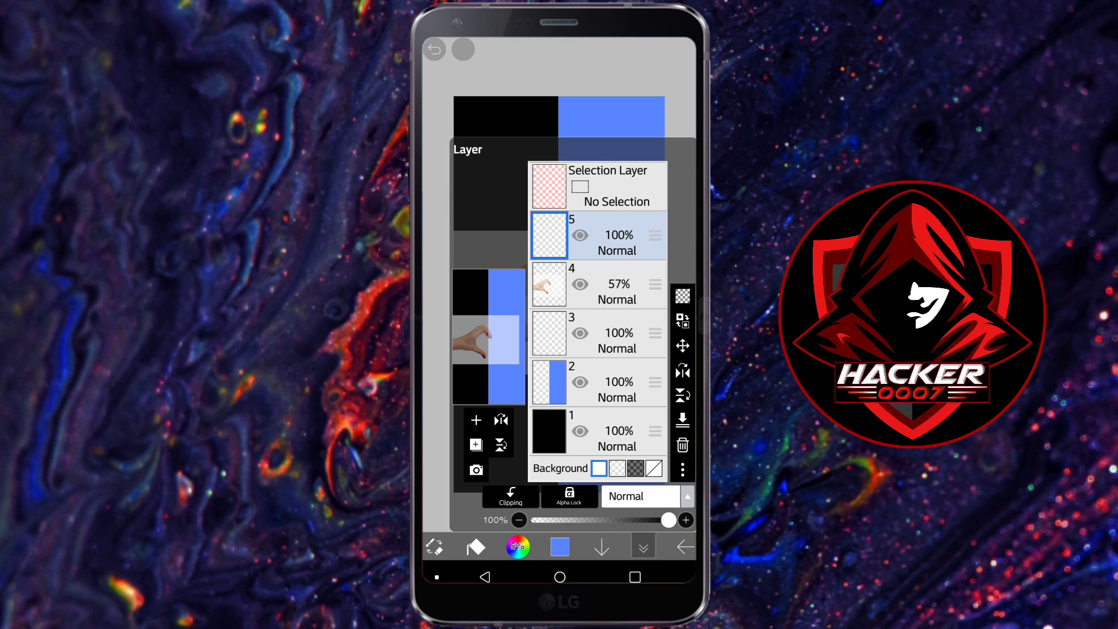
Step: Switch to the Dip Pen (Soft) brush at 3.6 px
click(643, 547)
click(476, 548)
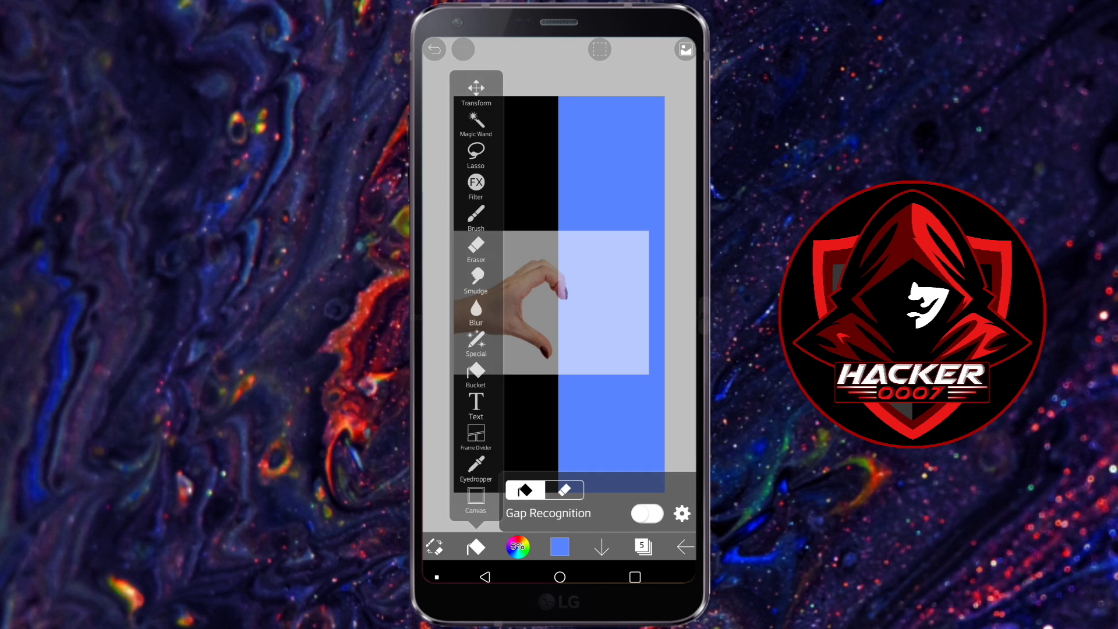
click(476, 216)
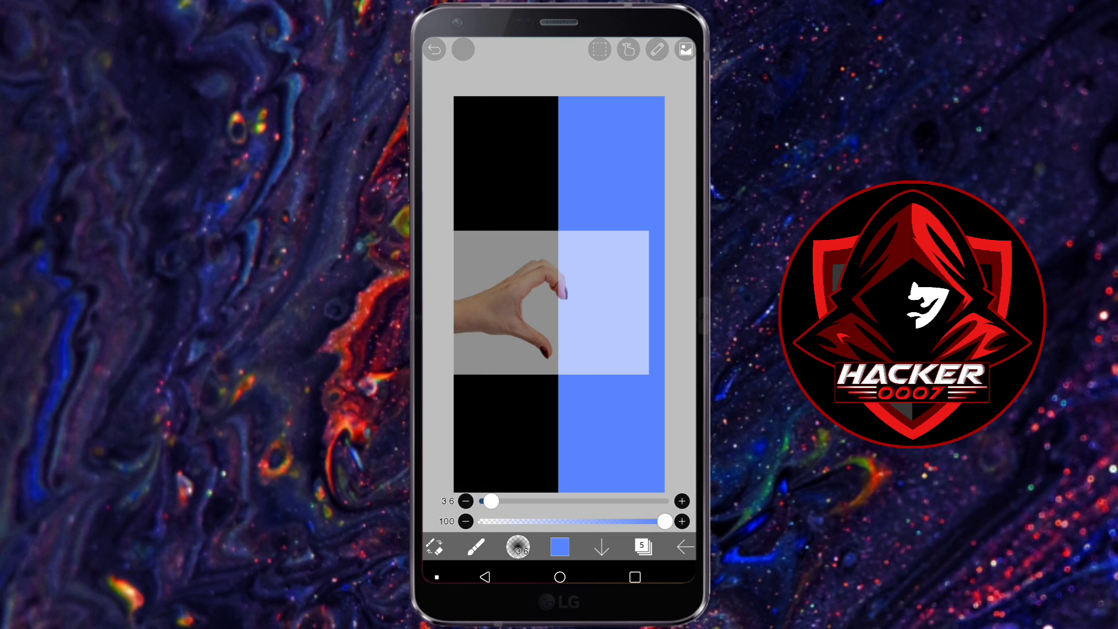
click(477, 547)
click(476, 217)
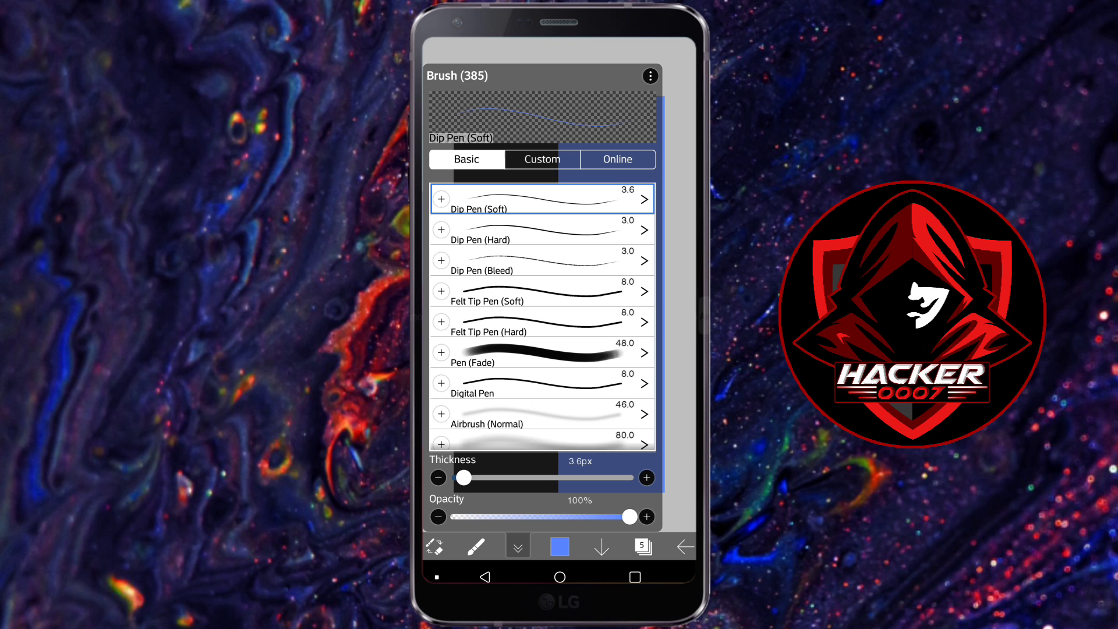
click(518, 548)
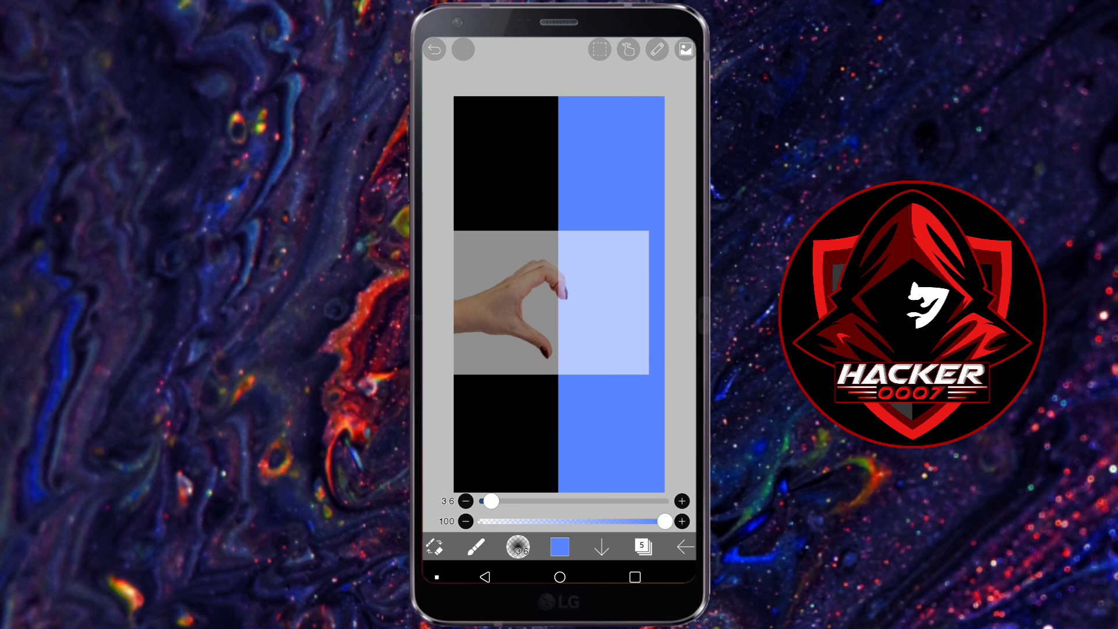
Step: Turn on Force Fade and set stroke stabilization to 1
click(628, 50)
click(674, 127)
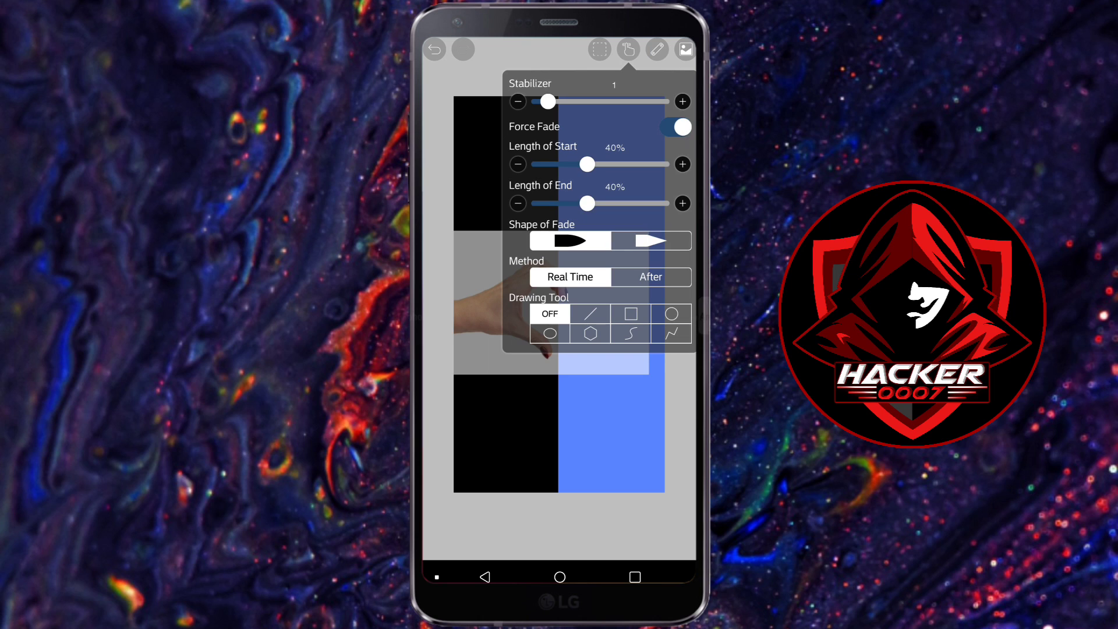
click(518, 102)
click(683, 102)
click(628, 50)
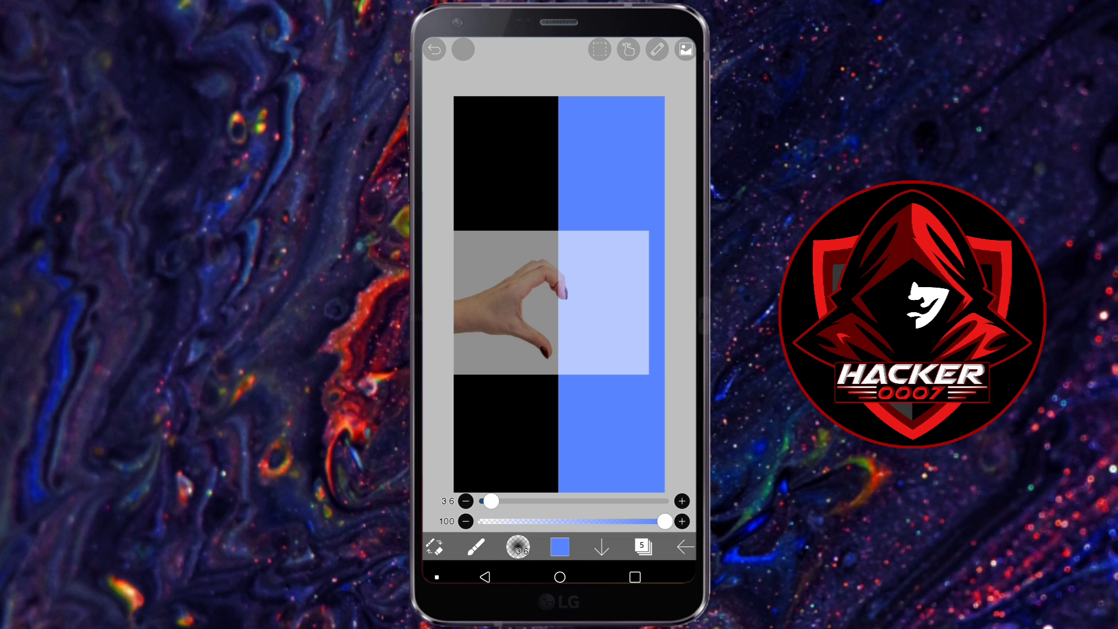
Step: Set the brush colour to pure white for tracing the hand
click(561, 546)
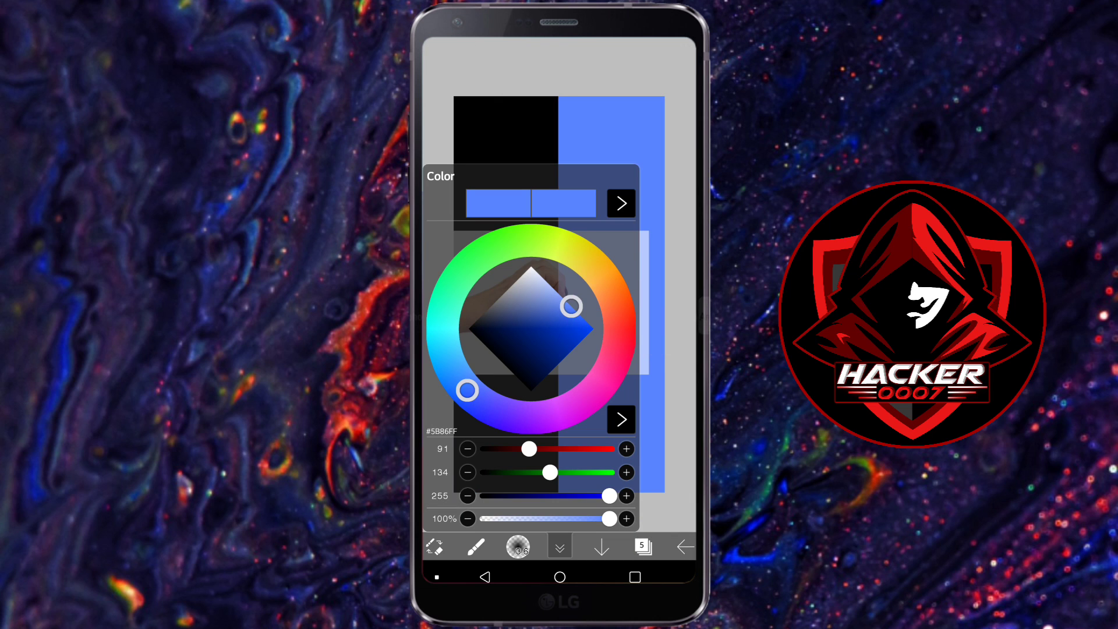
drag(570, 306, 532, 266)
click(560, 547)
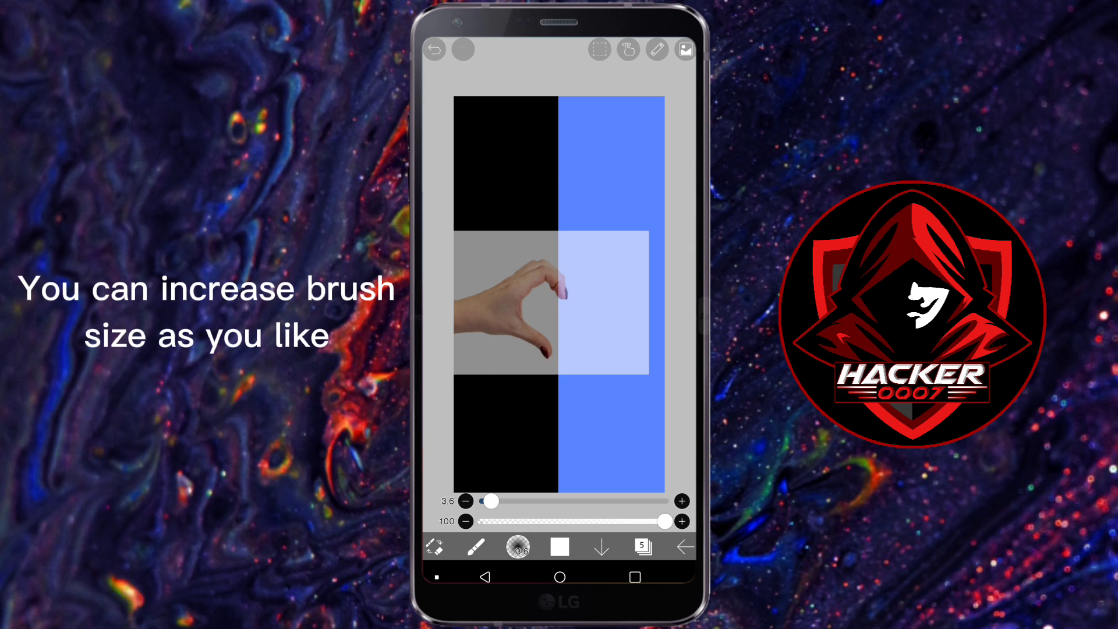
scroll(559, 262, up, 3)
scroll(559, 297, up, 10)
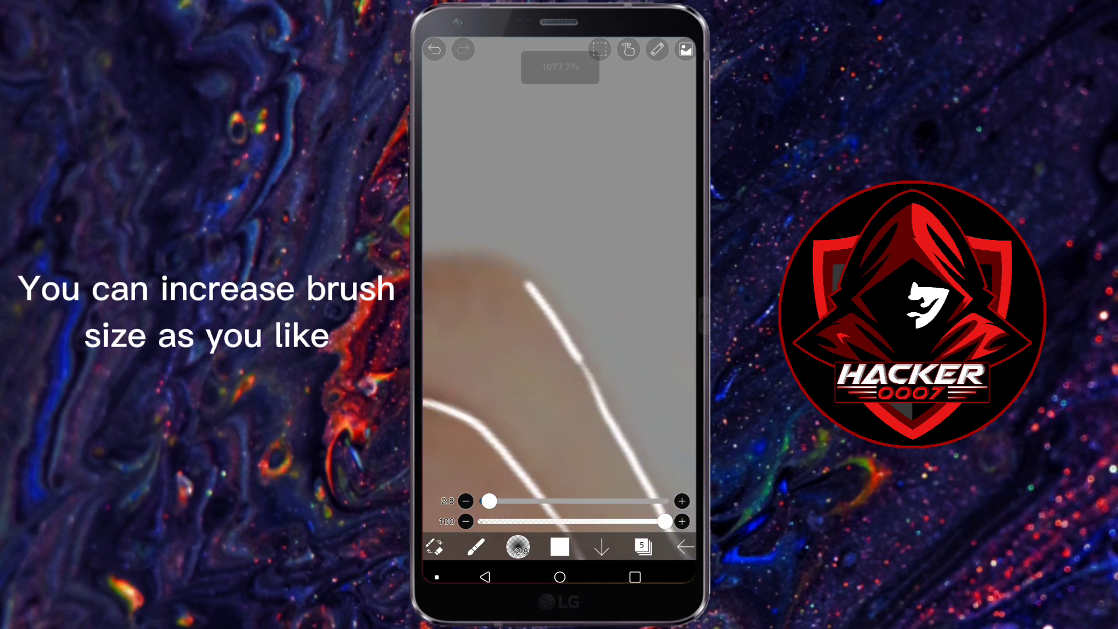
scroll(559, 297, down, 10)
Step: Hide the hand photo layer to view the white traced outline
click(643, 547)
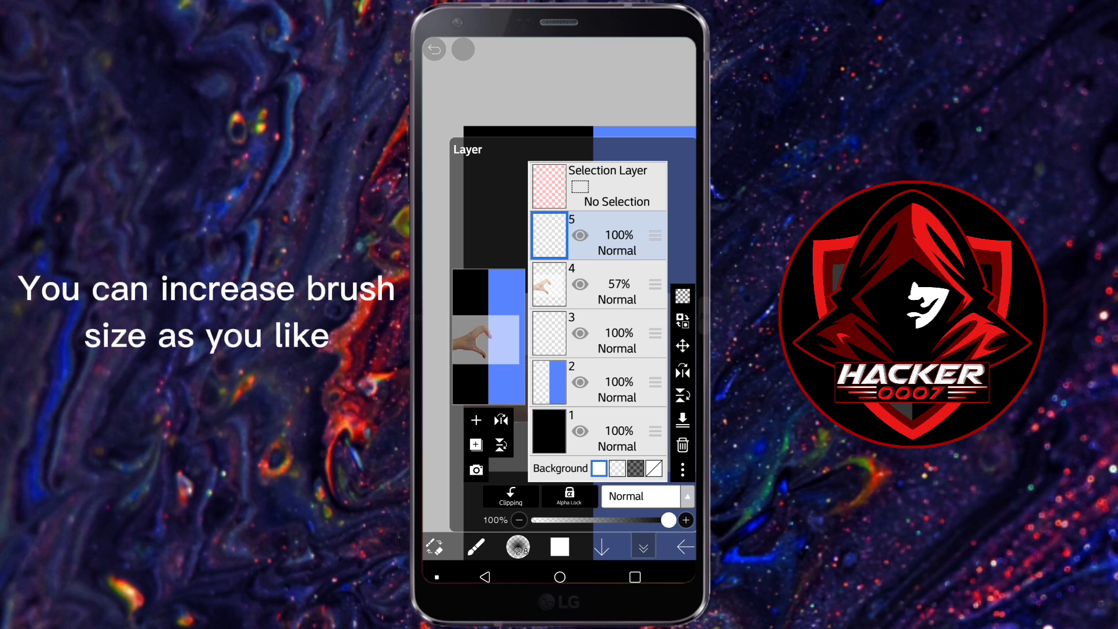
click(579, 284)
click(643, 546)
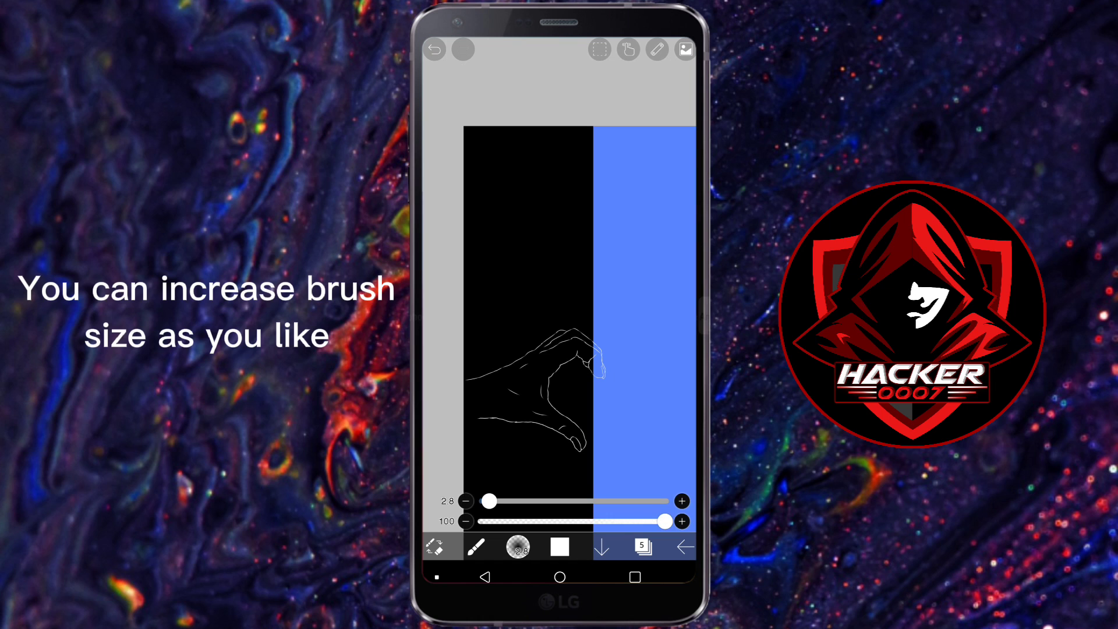
Step: Move the layer 5 hand outline so its fingertips touch the black–blue edge
click(642, 547)
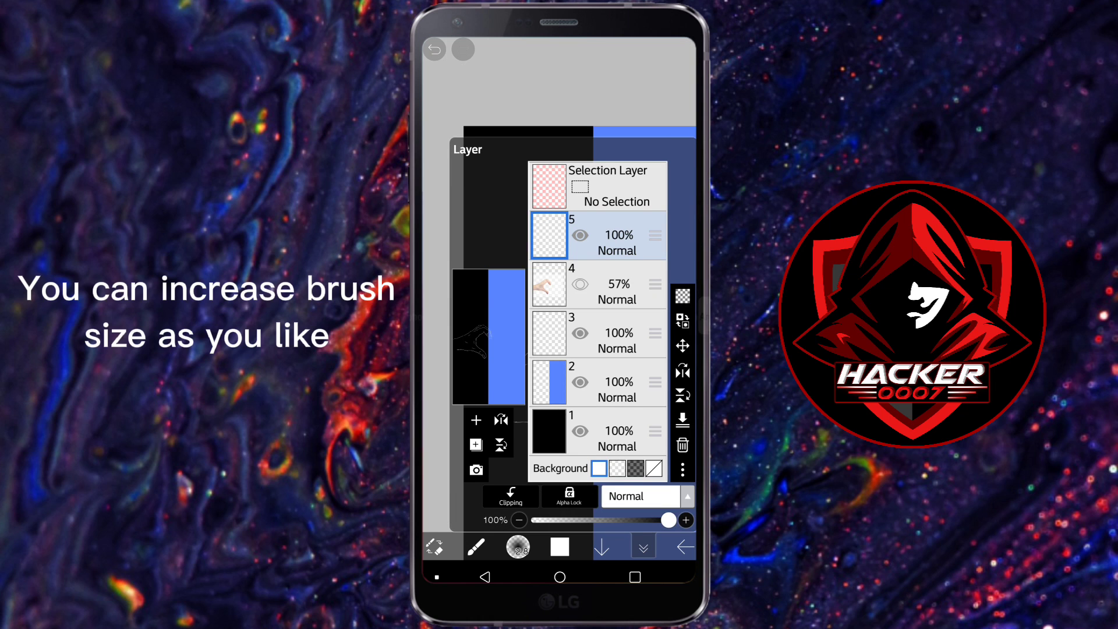
click(683, 346)
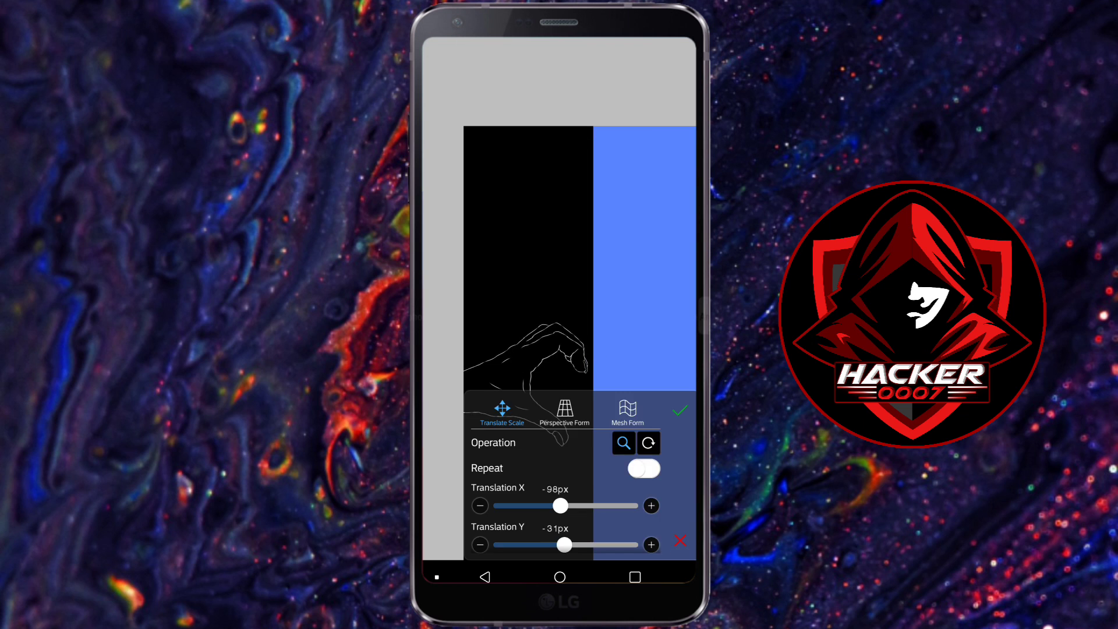
scroll(567, 476, down, 2)
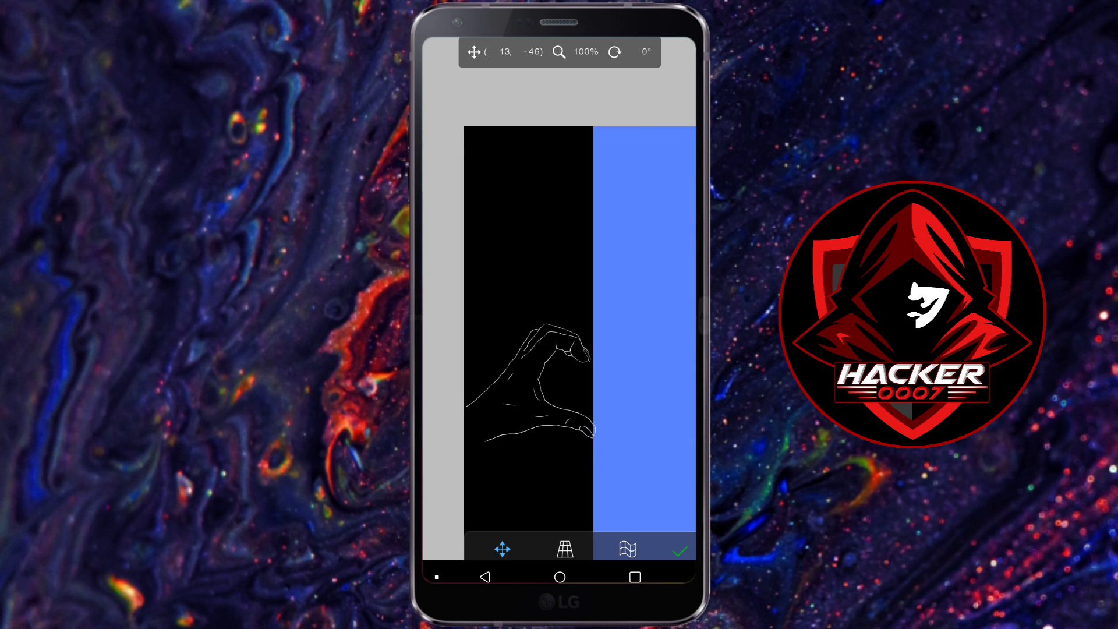
click(680, 550)
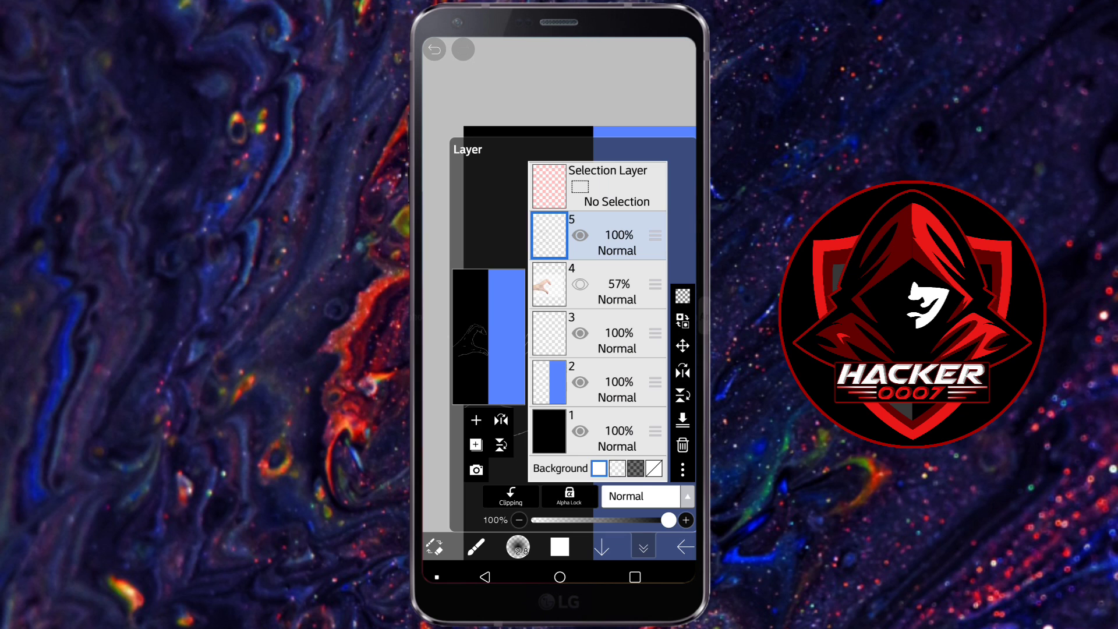
Step: Add layer 6, import the second hand photo, and enlarge it lower down
click(476, 419)
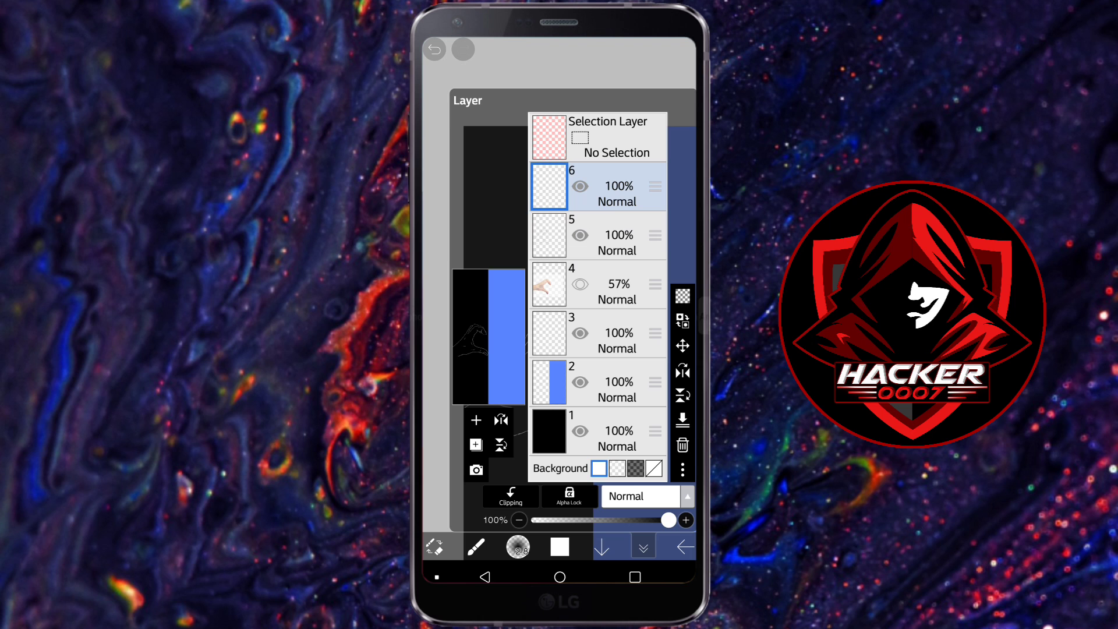
click(477, 468)
click(628, 271)
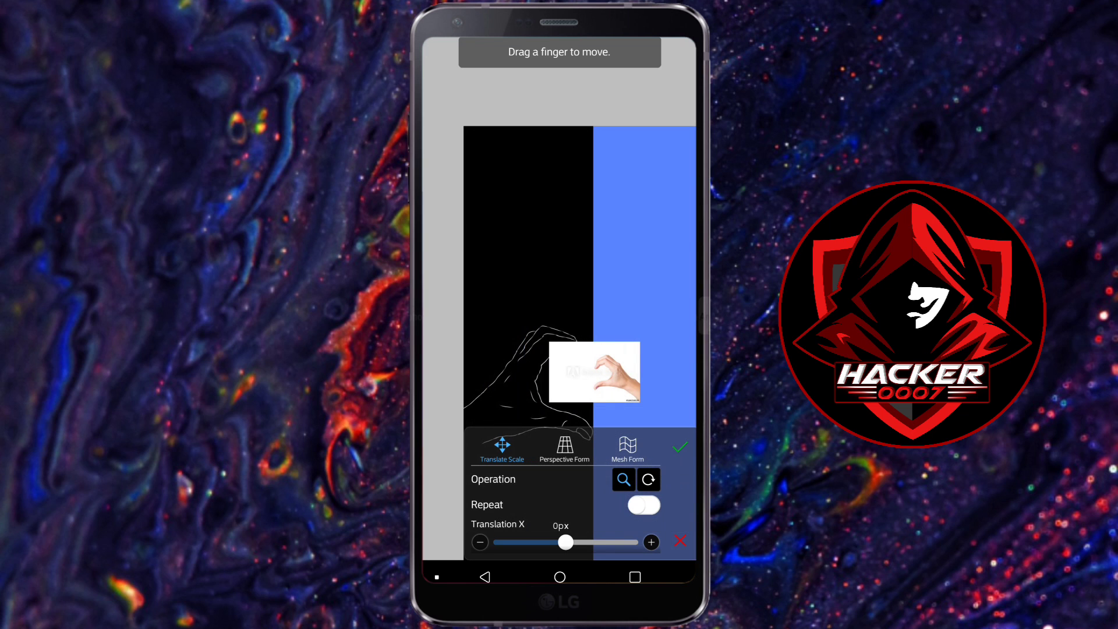
mouse_move(594, 371)
mouse_down()
mouse_move(611, 367)
mouse_move(602, 395)
mouse_up()
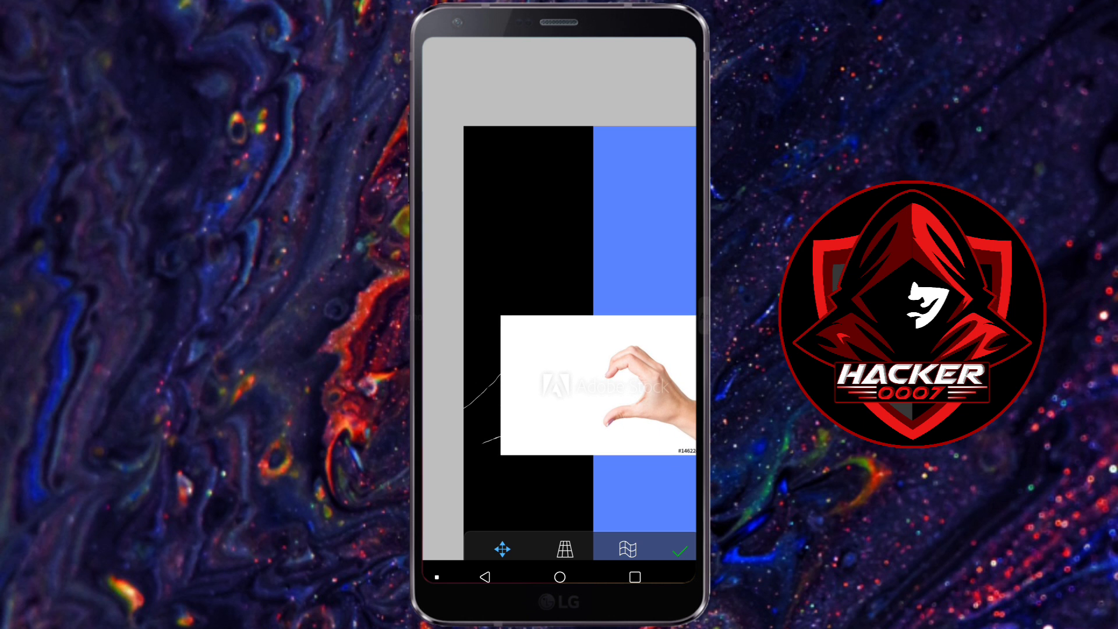
click(680, 550)
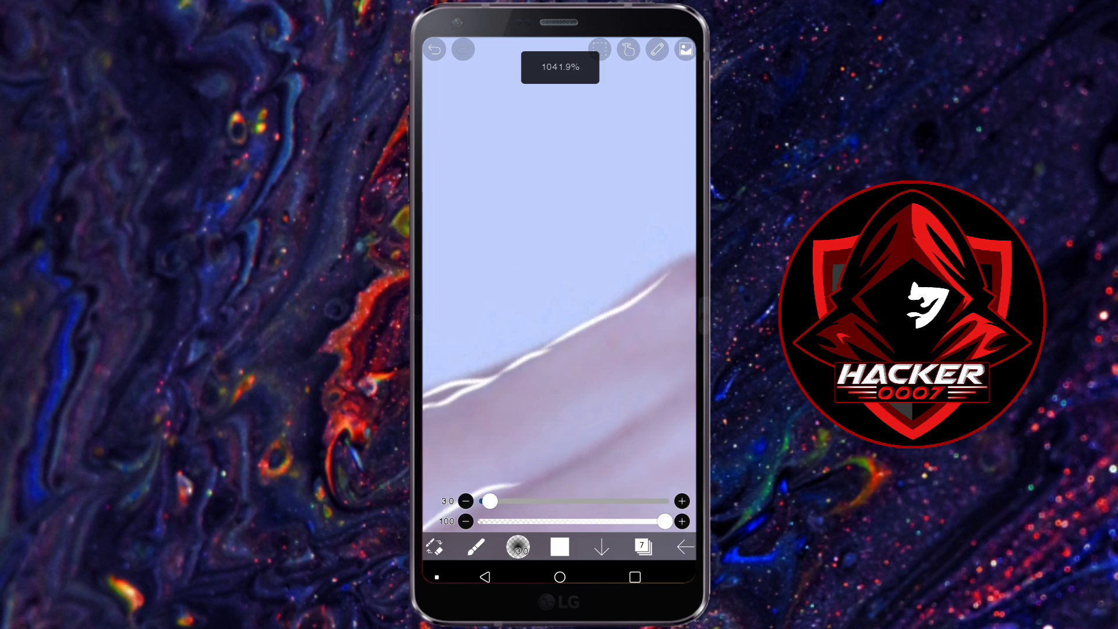
Step: Check the heart on the canvas, then select layer 1 in the Layers list
click(643, 546)
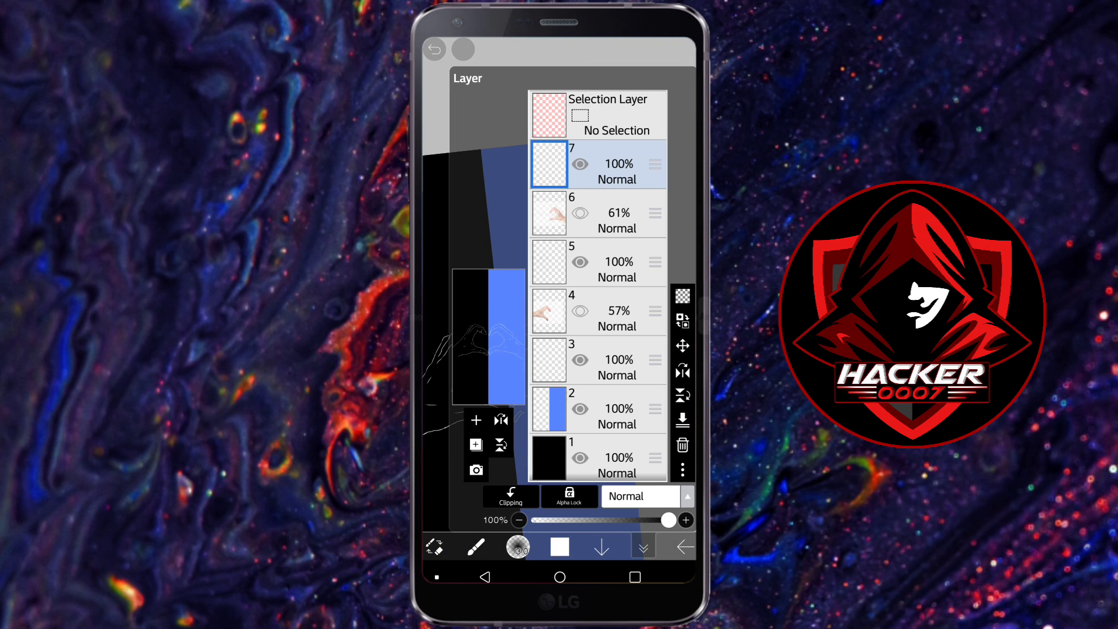
click(643, 548)
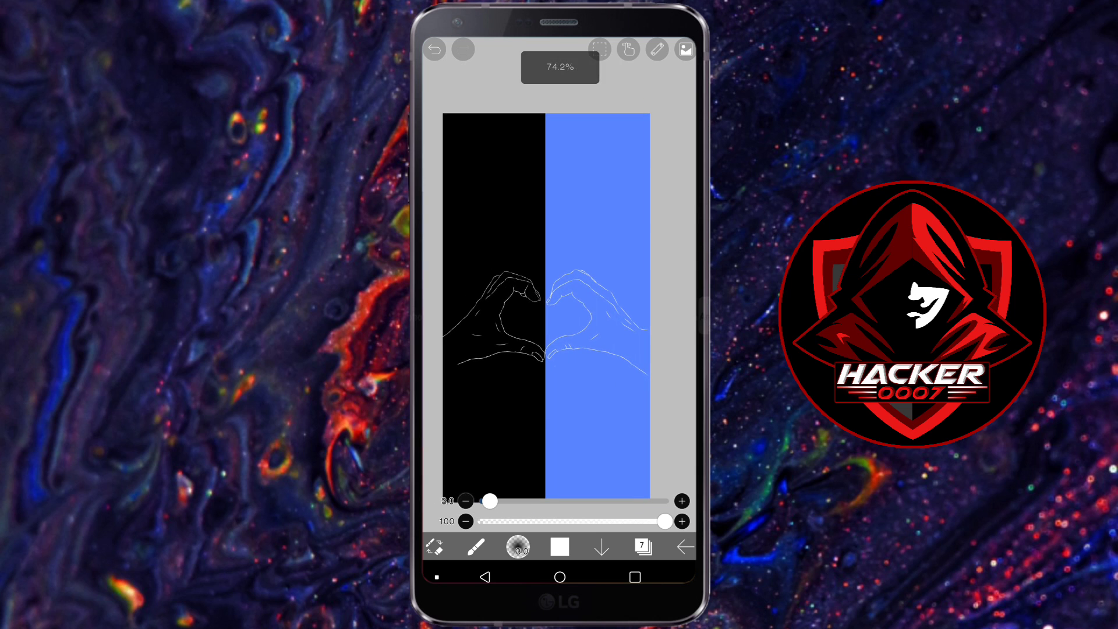
click(643, 547)
click(603, 455)
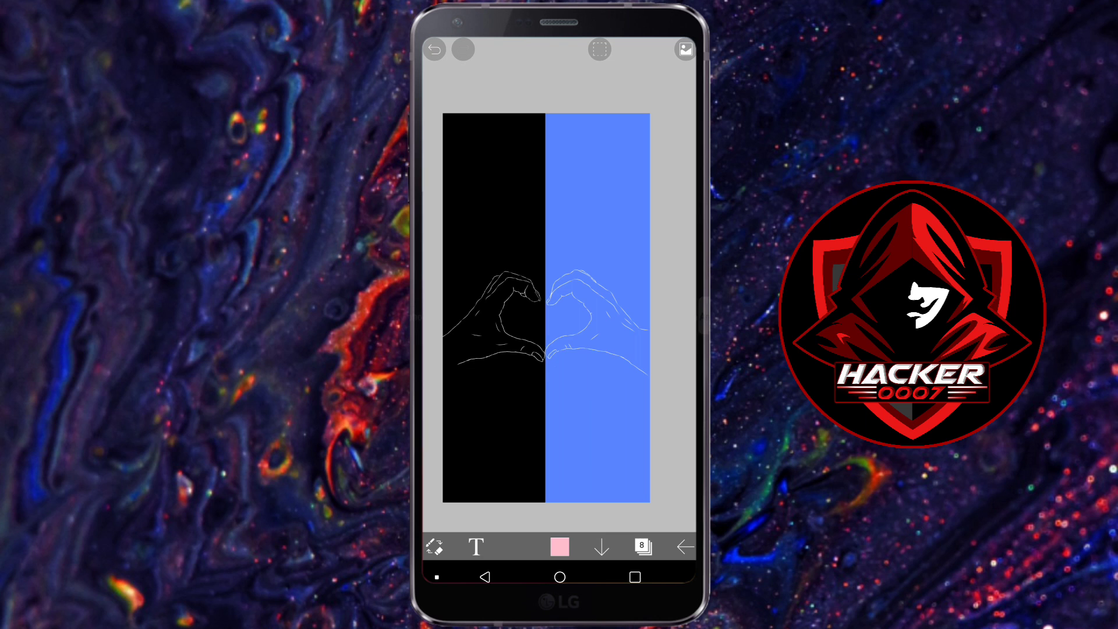
Step: Place a text box on the canvas and enter the date 12.11.13
click(572, 388)
click(550, 362)
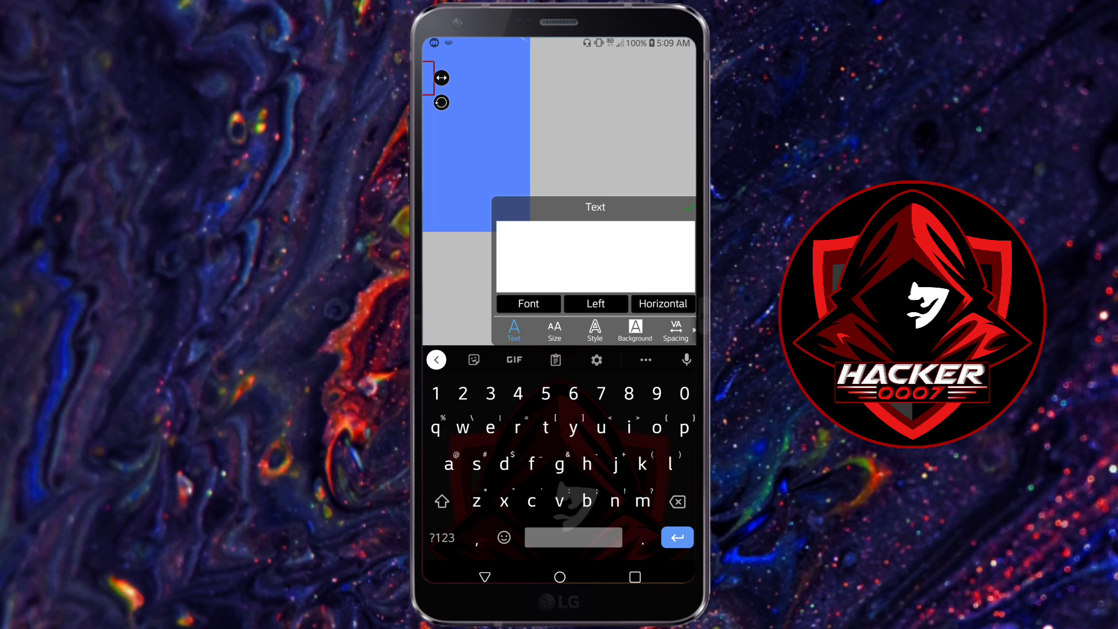
text(12.)
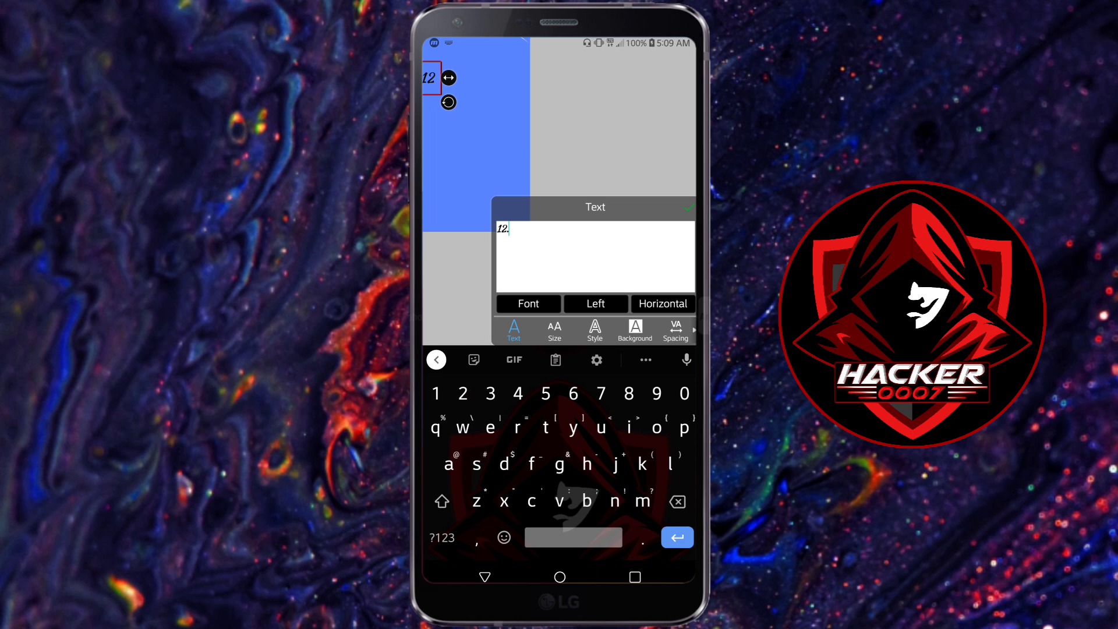
text(11)
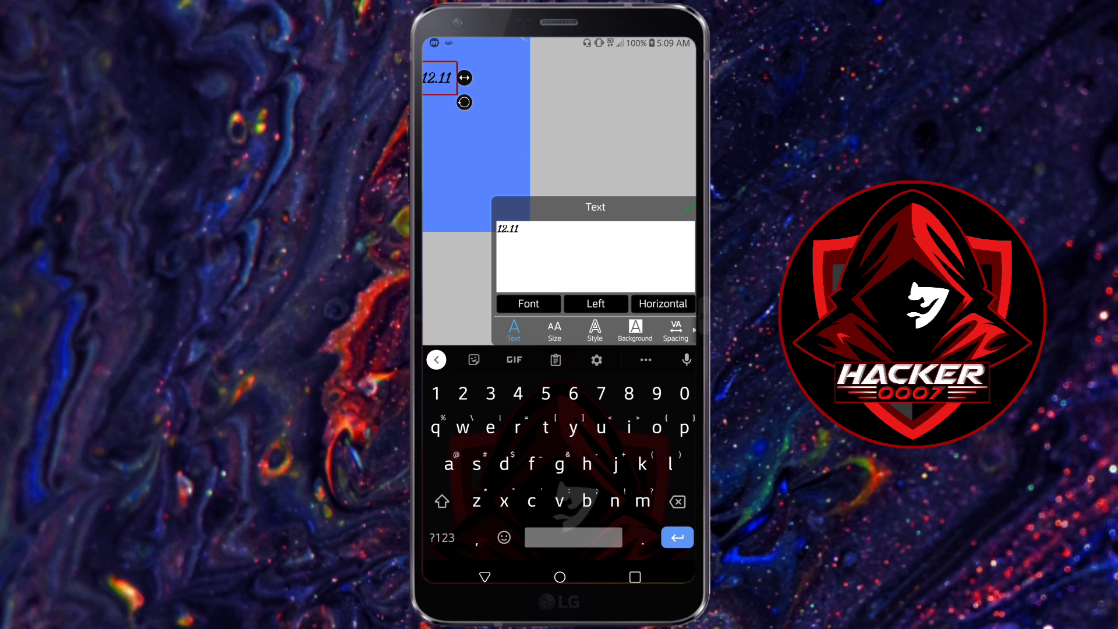
text(.)
text(13)
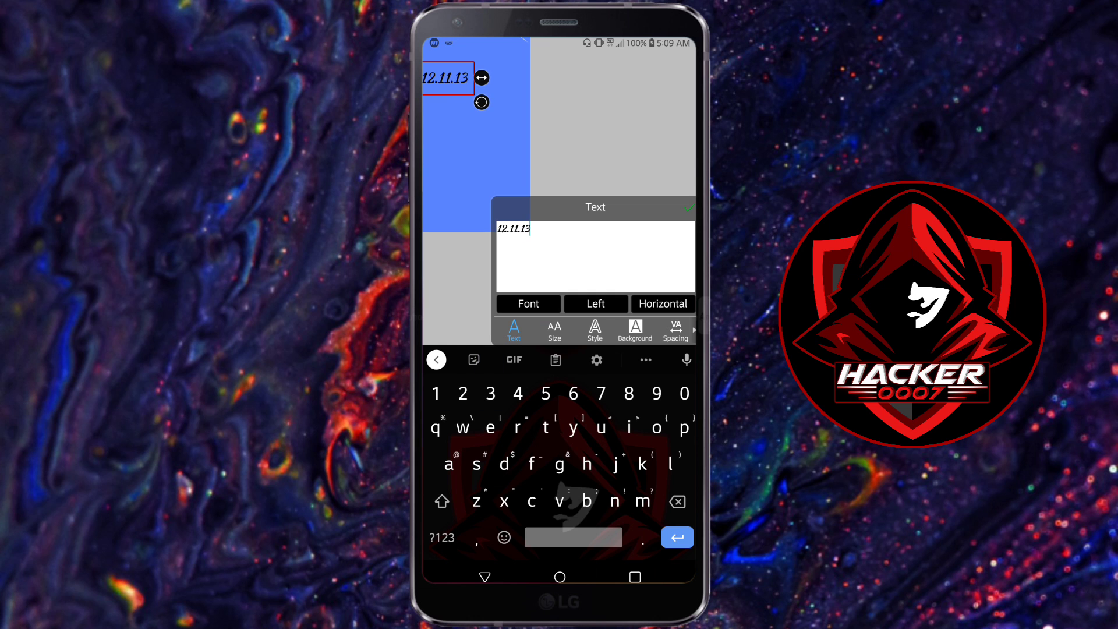
key(Escape)
Step: Make the date text white
click(595, 545)
click(514, 546)
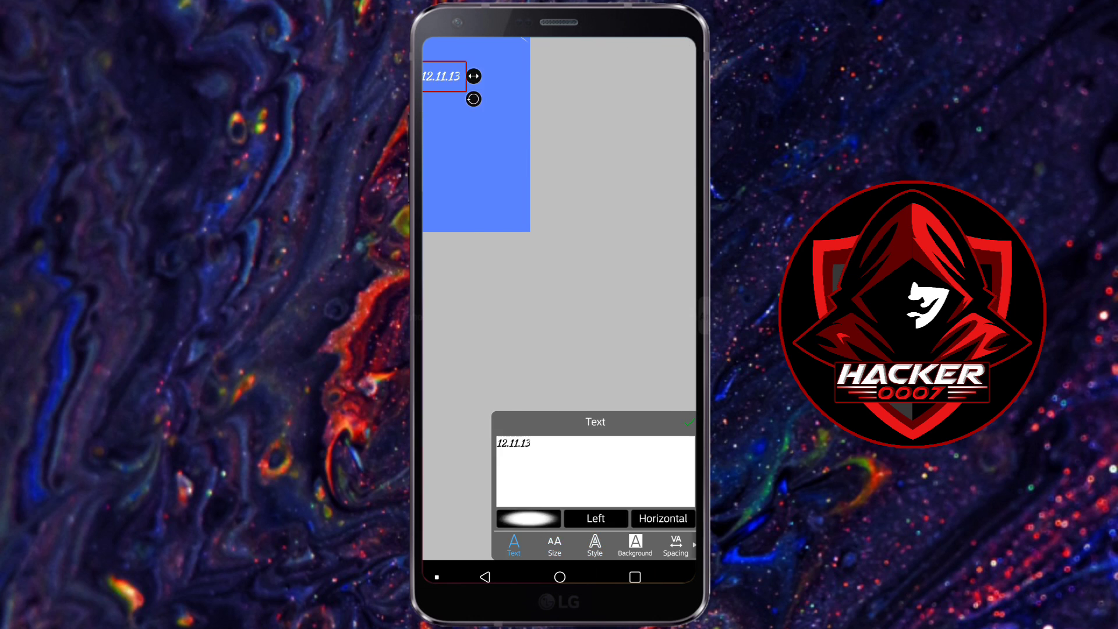
click(529, 517)
click(528, 518)
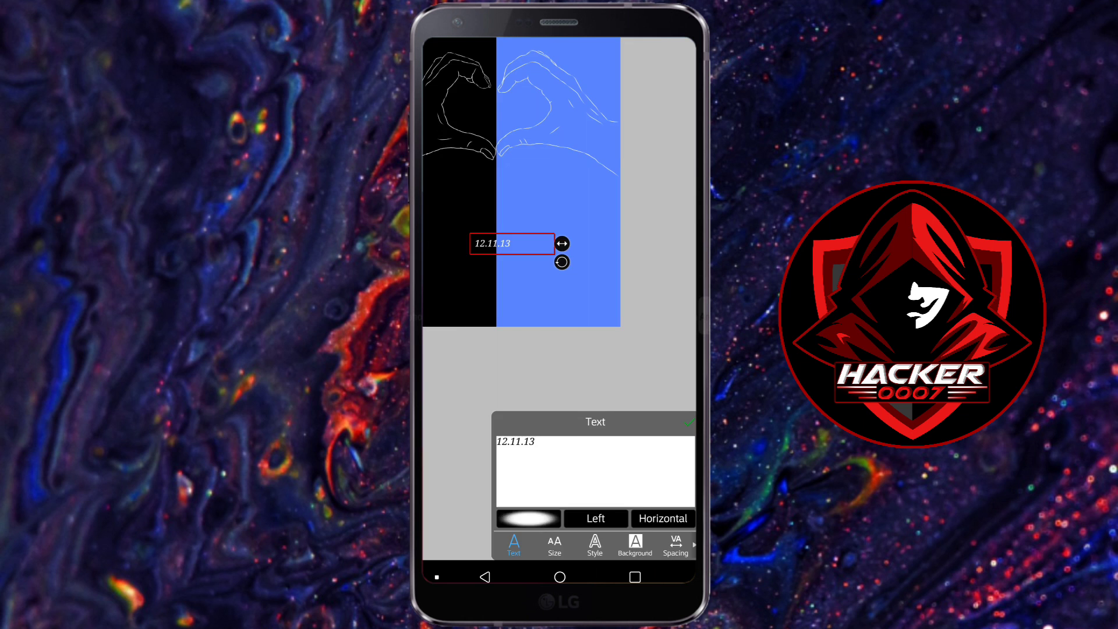
scroll(559, 306, down, 5)
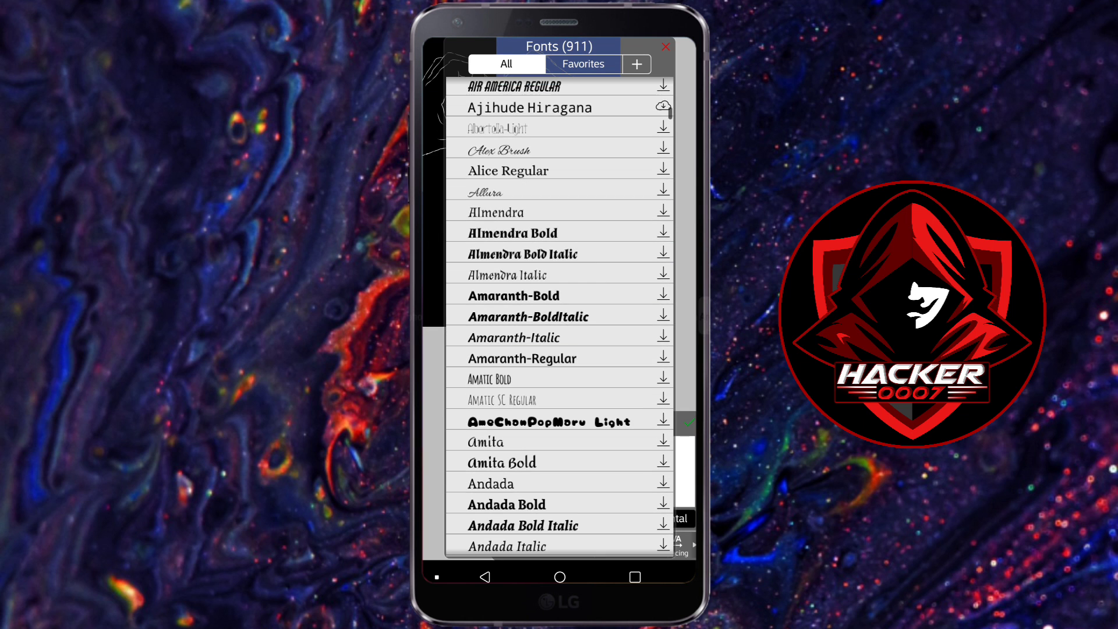
Step: Switch the date text to a plain font from the Fonts list
click(559, 190)
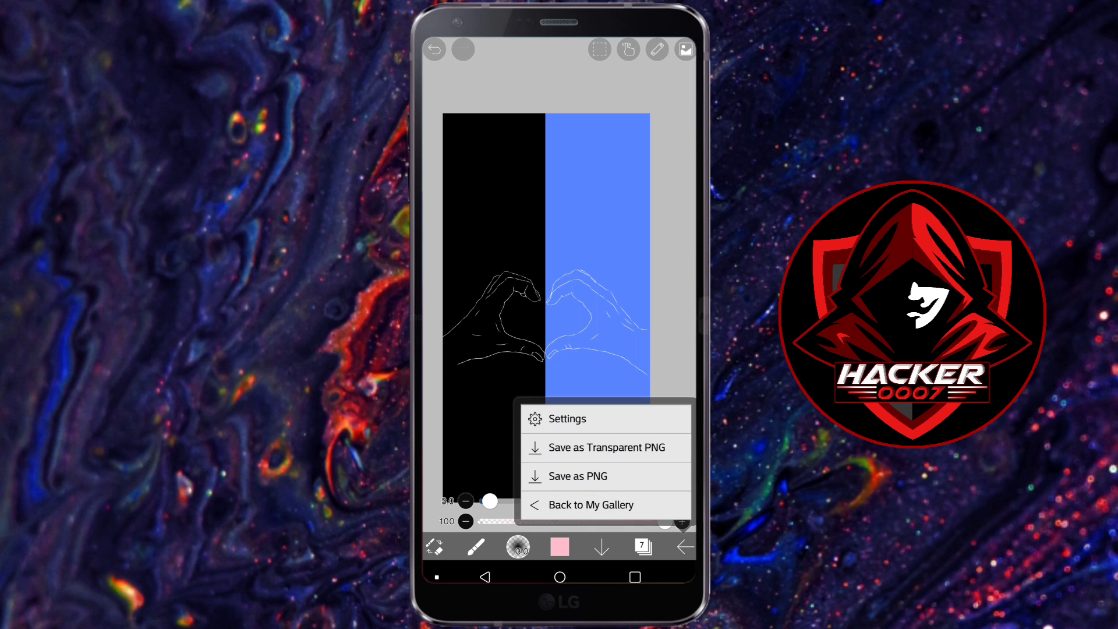
Step: Export the split-heart wallpaper with the date as a PNG image
click(578, 476)
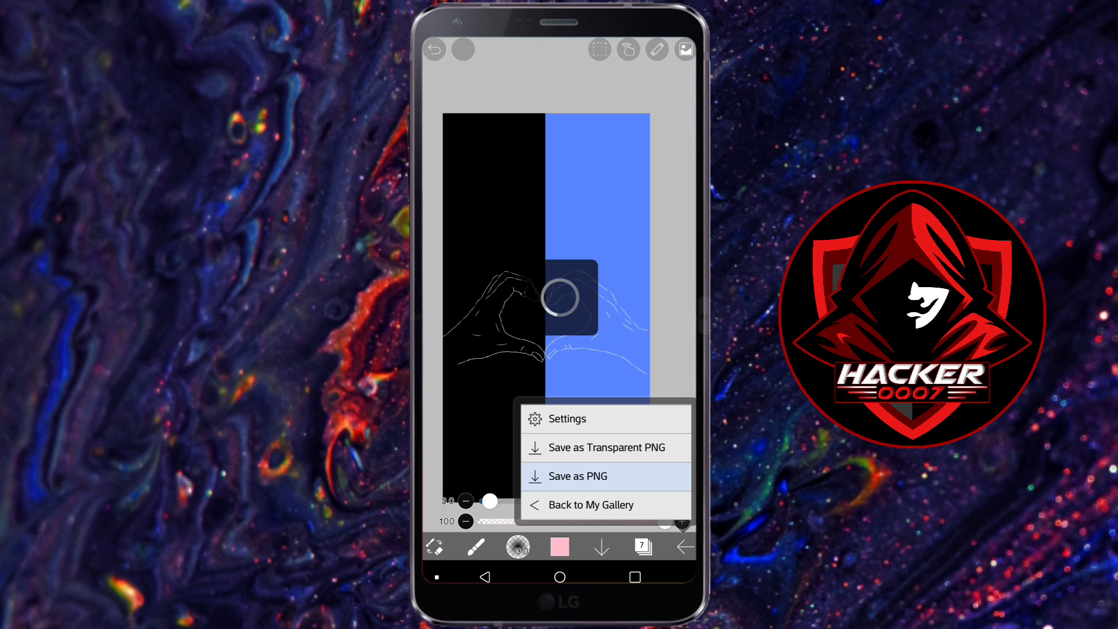